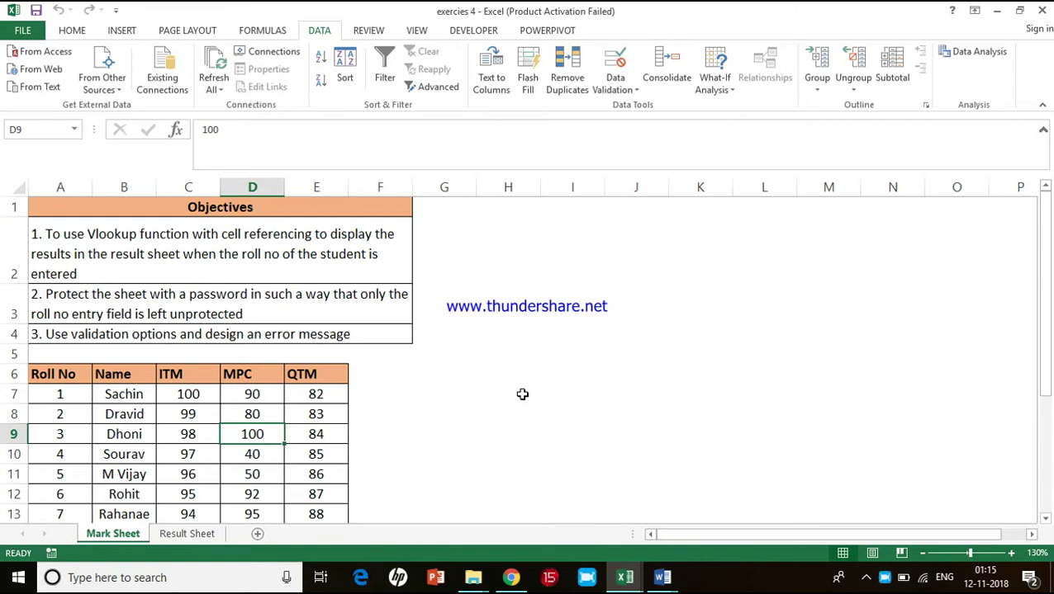
Examine the Mark Sheet's objectives, its list of roll numbers, and the Name, ITM, MPC and QTM columns.
scroll(522, 394, down, 3)
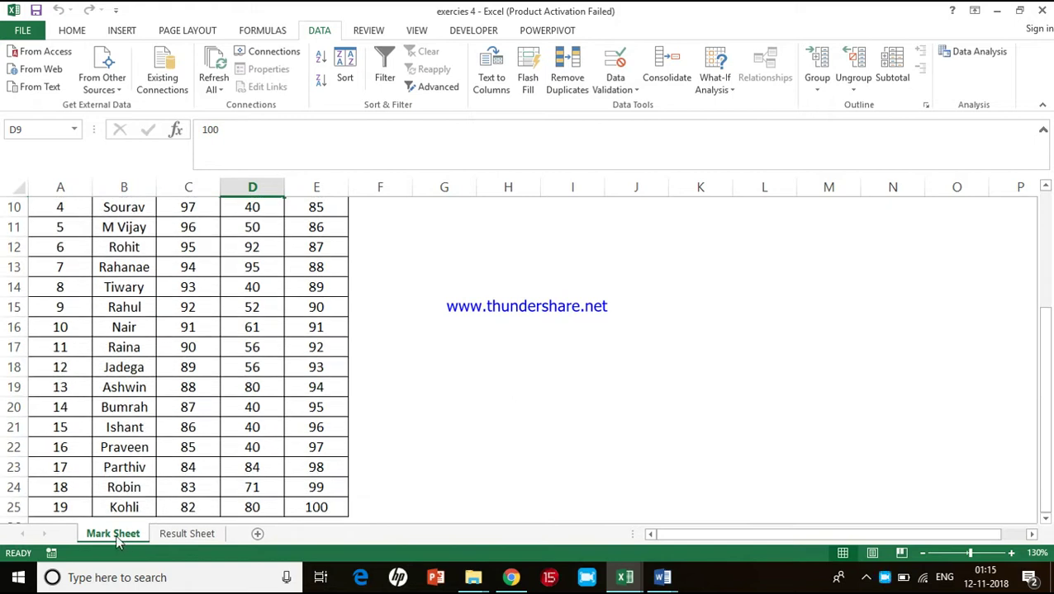
scroll(168, 434, up, 3)
scroll(168, 434, down, 6)
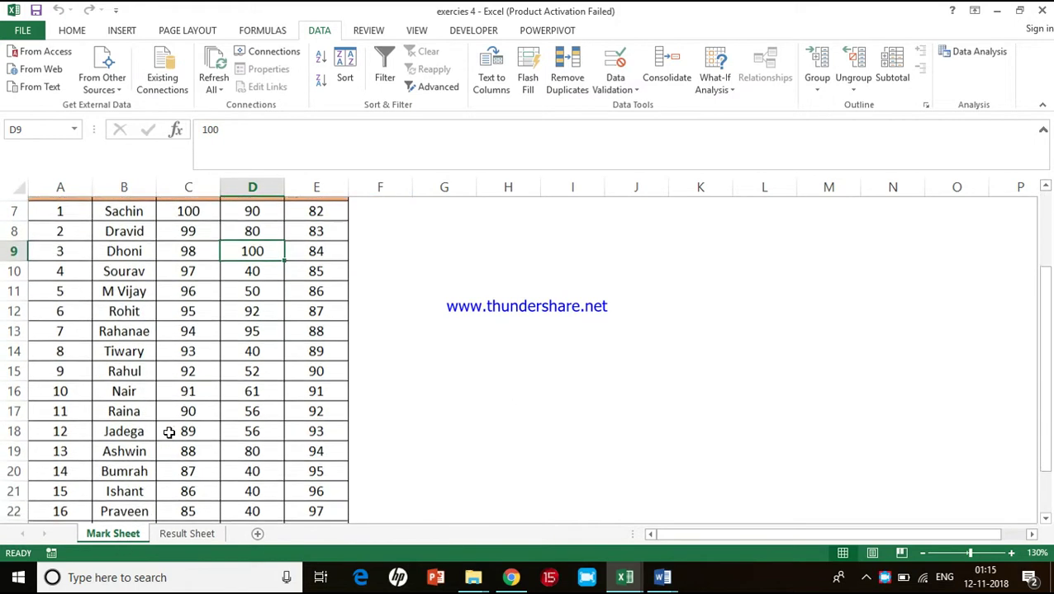
scroll(168, 433, up, 5)
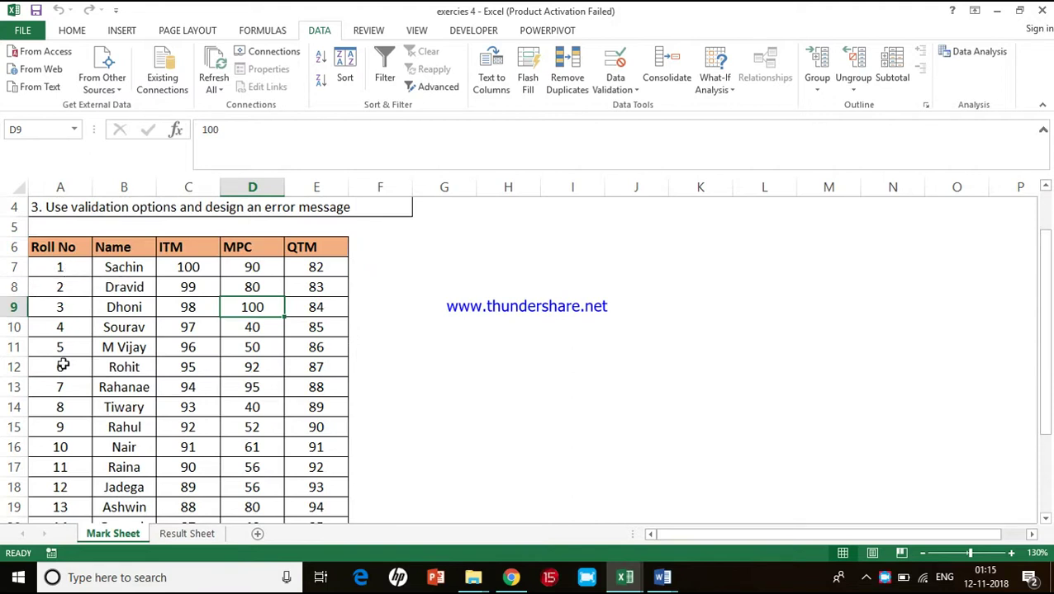
scroll(62, 378, down, 4)
scroll(62, 380, up, 5)
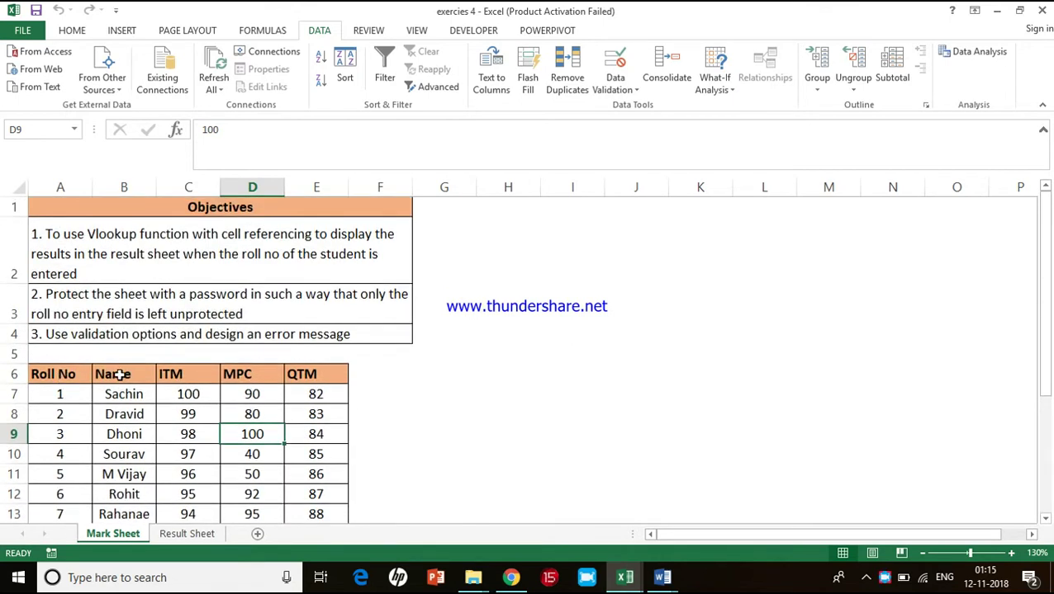
click(115, 373)
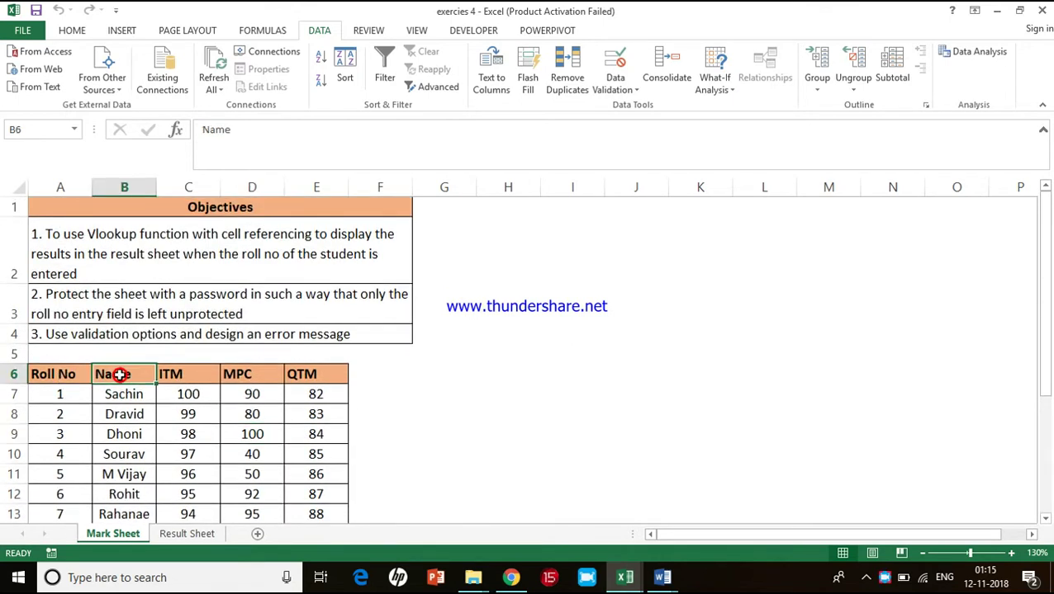
click(169, 376)
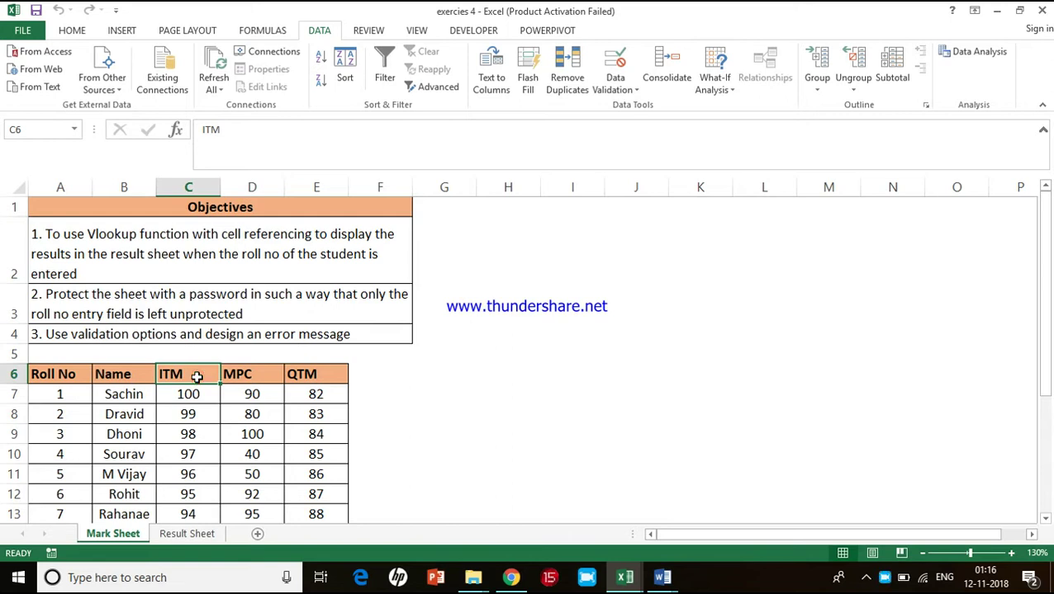
click(232, 377)
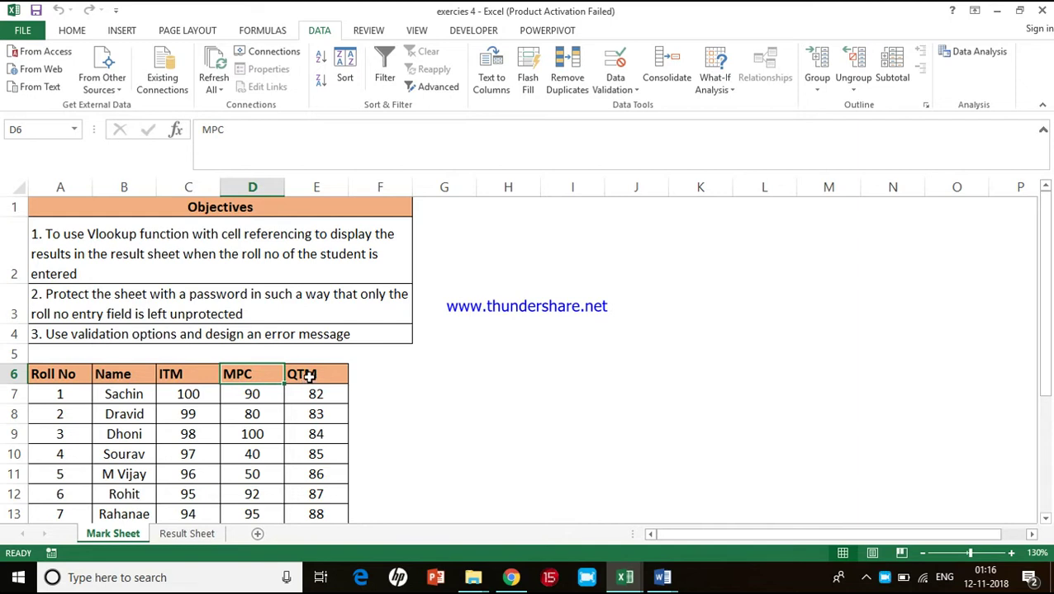
click(308, 377)
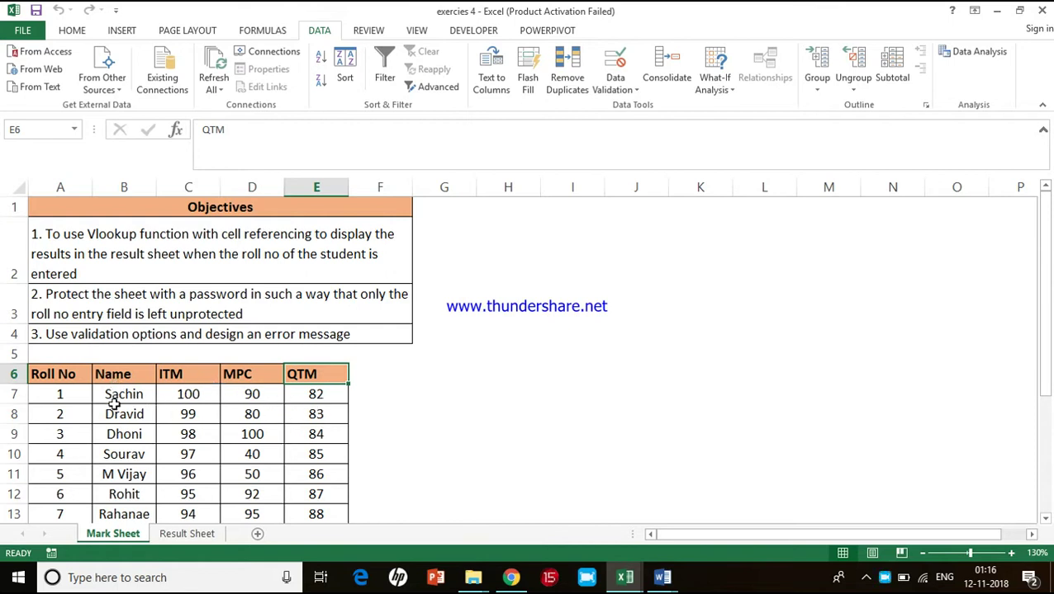
Examine the Result Sheet's roll number entry cell and the cells meant for the student name and ITM, MPC and QTM marks.
click(189, 534)
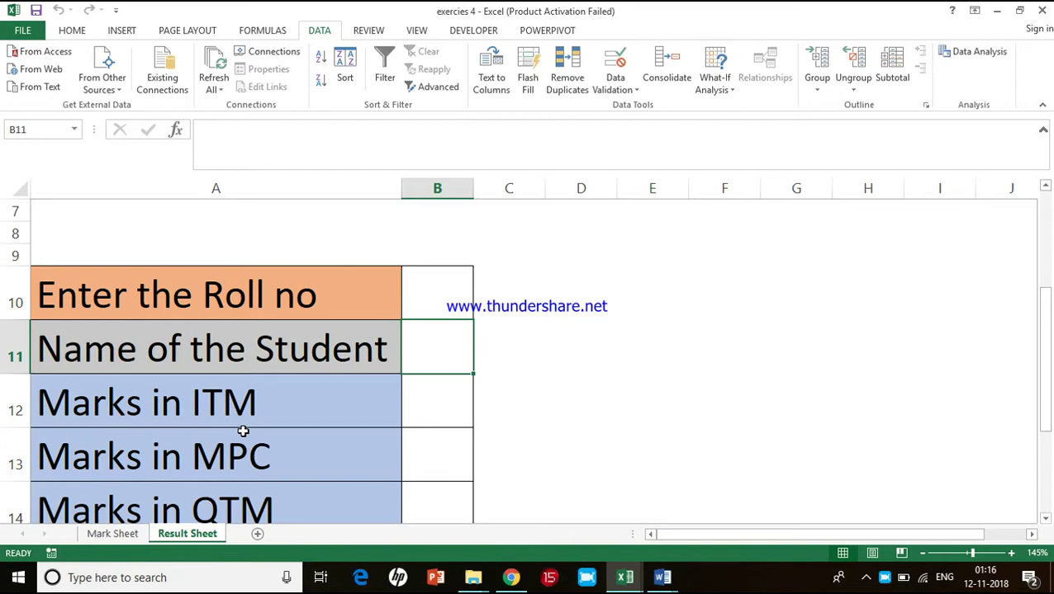
scroll(243, 430, down, 1)
scroll(243, 430, up, 1)
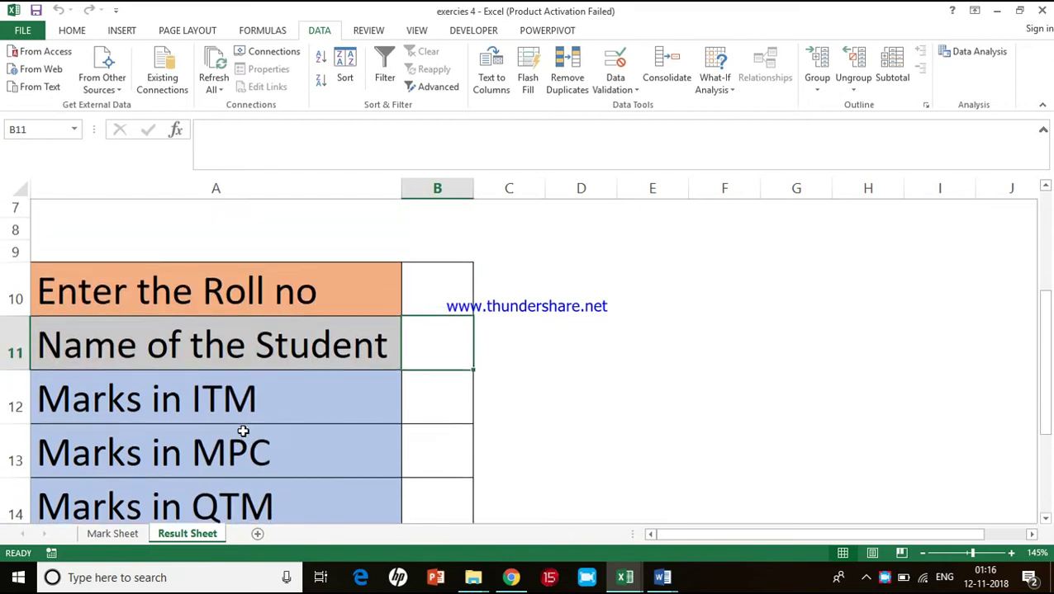
scroll(243, 430, down, 1)
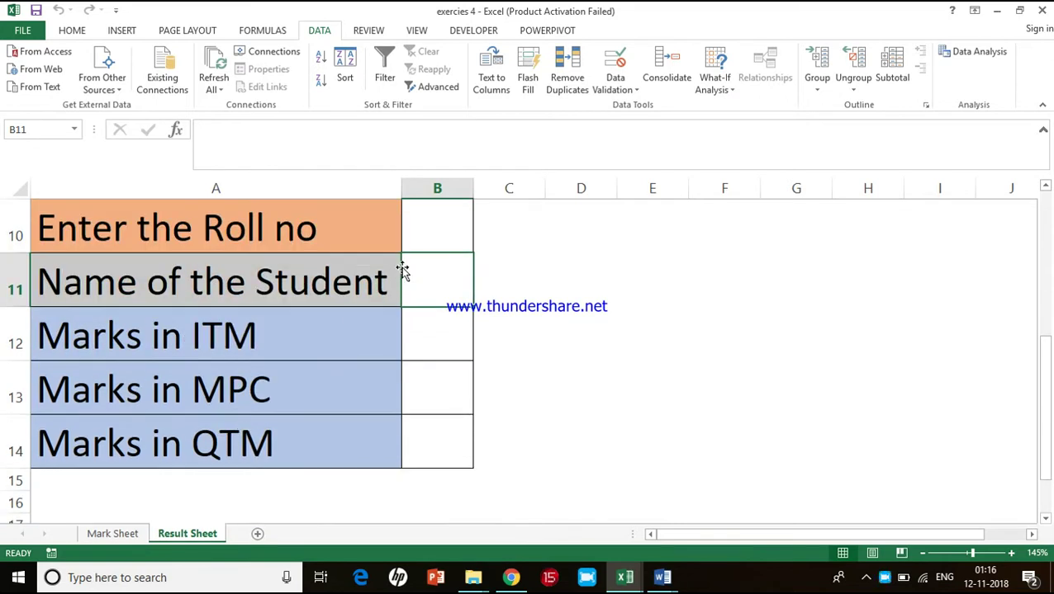
click(434, 224)
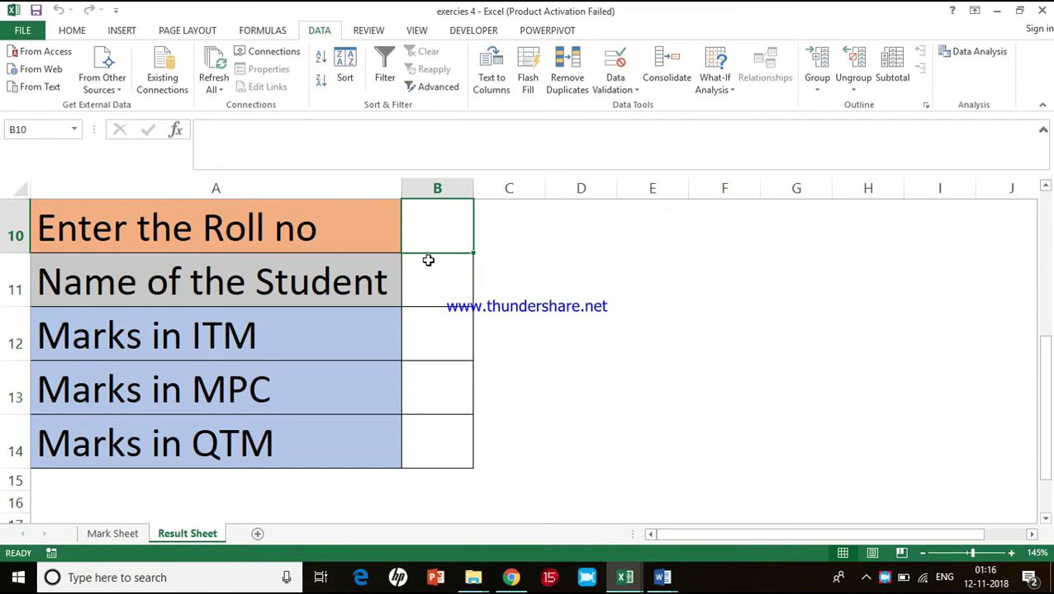
click(428, 260)
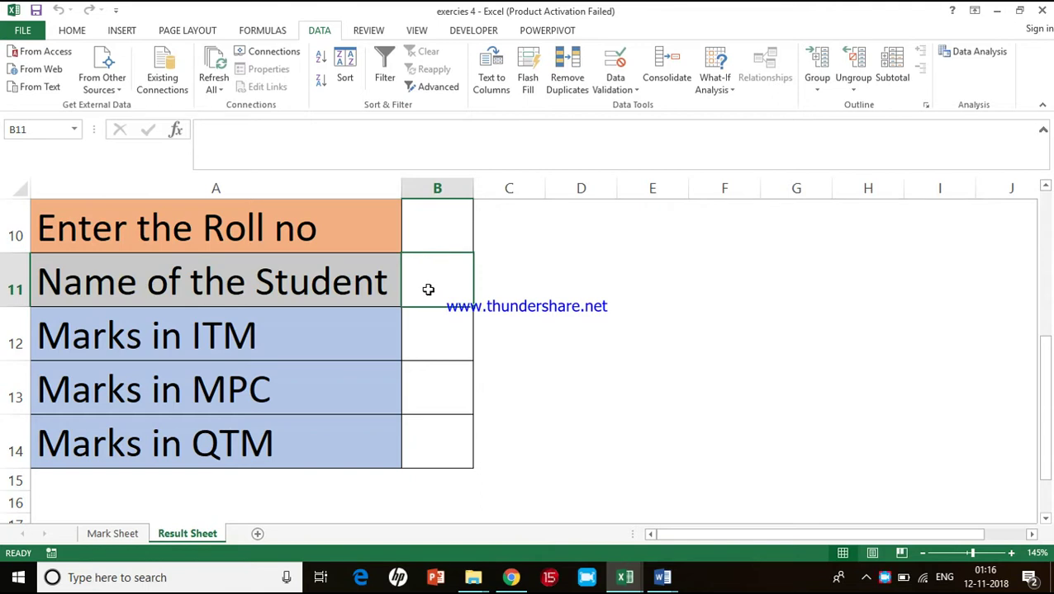
click(413, 231)
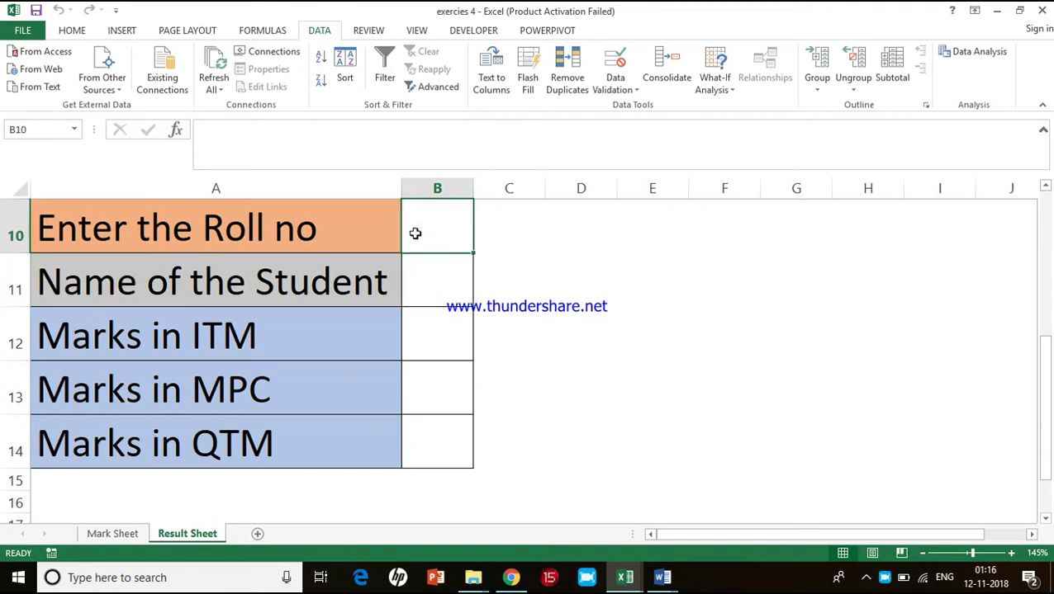
click(425, 317)
click(426, 374)
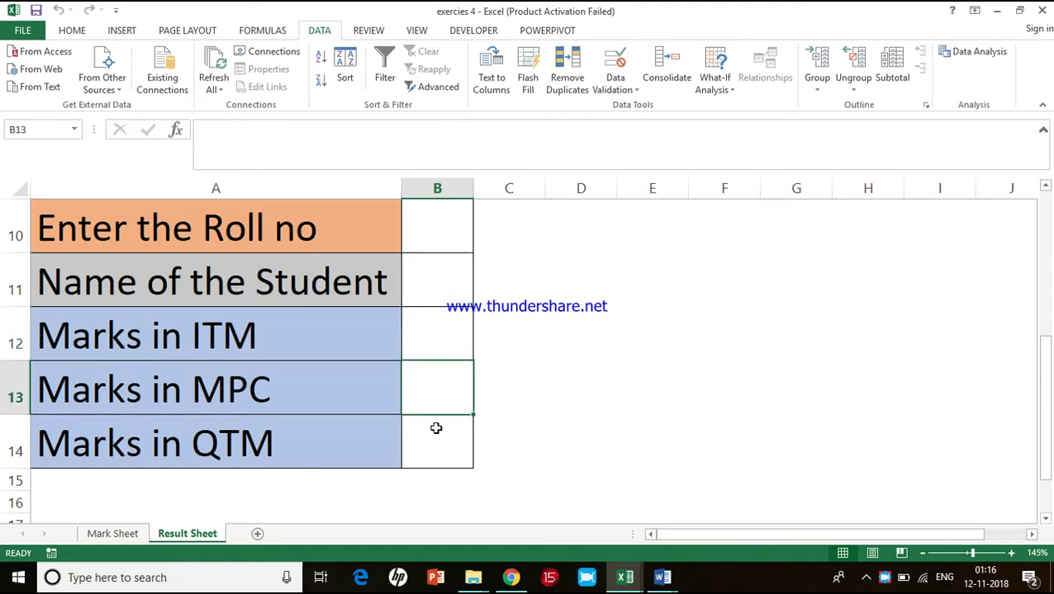
click(436, 428)
click(434, 229)
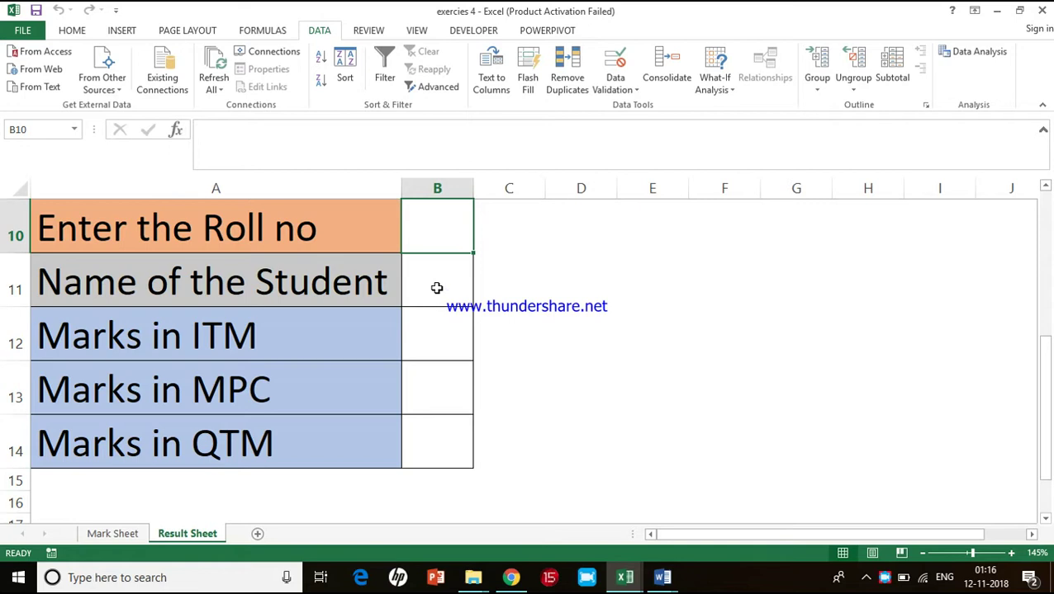
Check the roll numbers on the Mark Sheet and enter 1 as the roll number in Result Sheet cell B10.
click(132, 534)
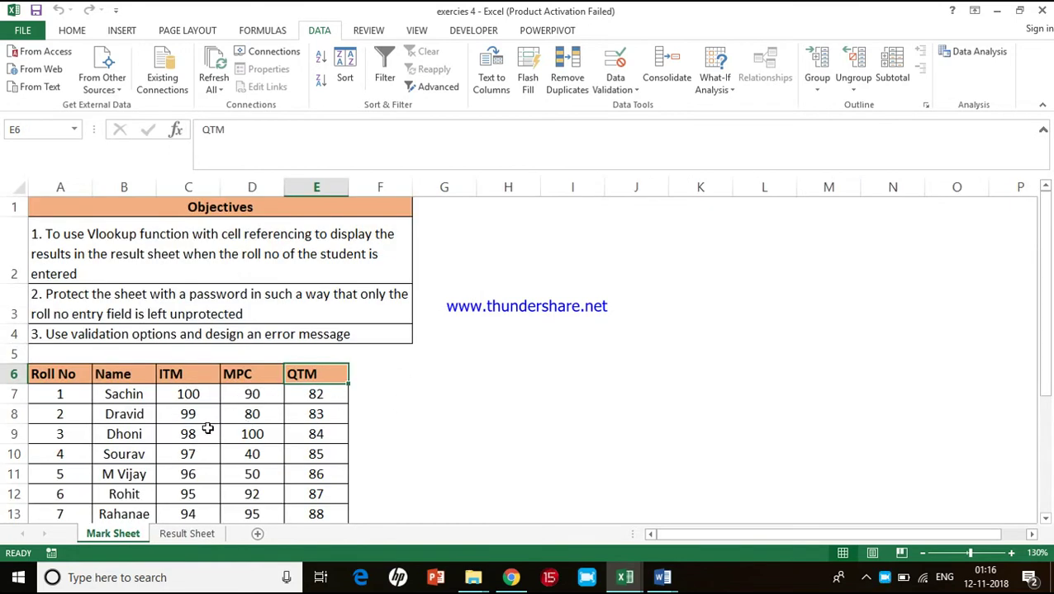
click(70, 407)
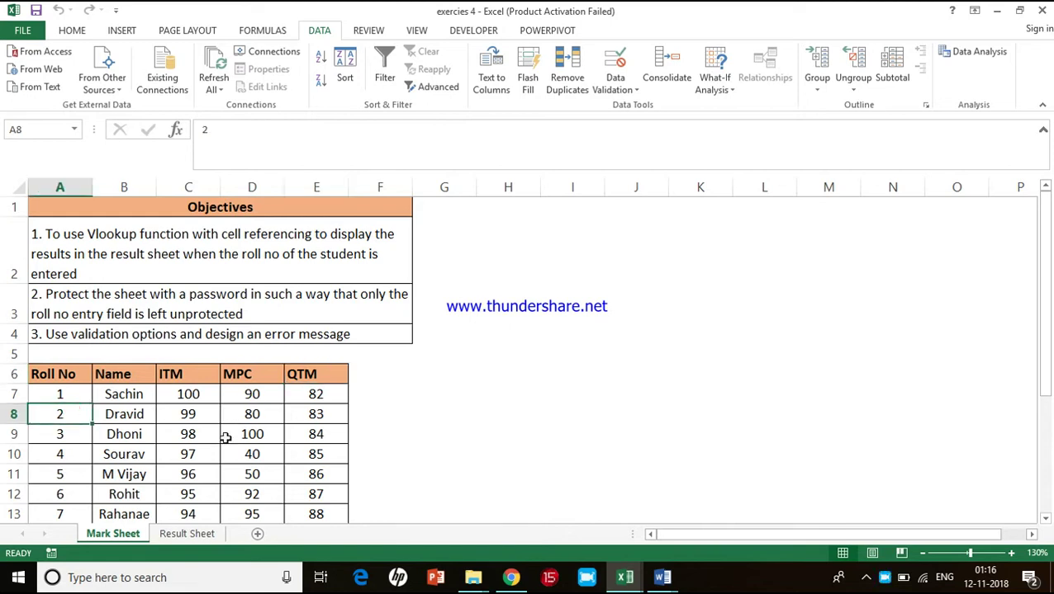
click(177, 534)
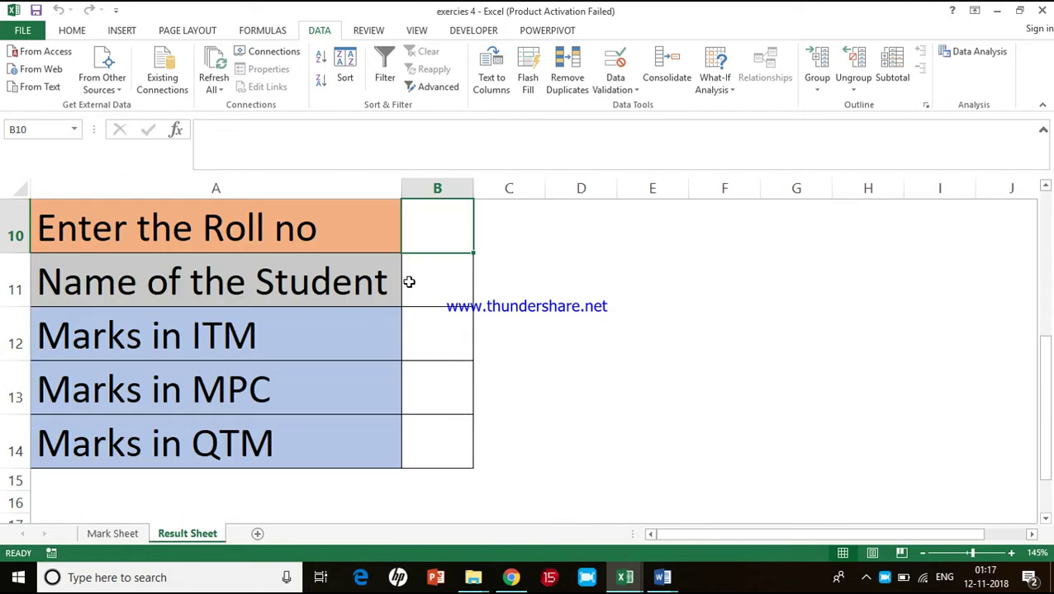
key(Return)
click(430, 238)
text(1)
key(Return)
Review the Mark Sheet record for roll number 1 across the name, ITM, MPC and QTM columns.
click(115, 534)
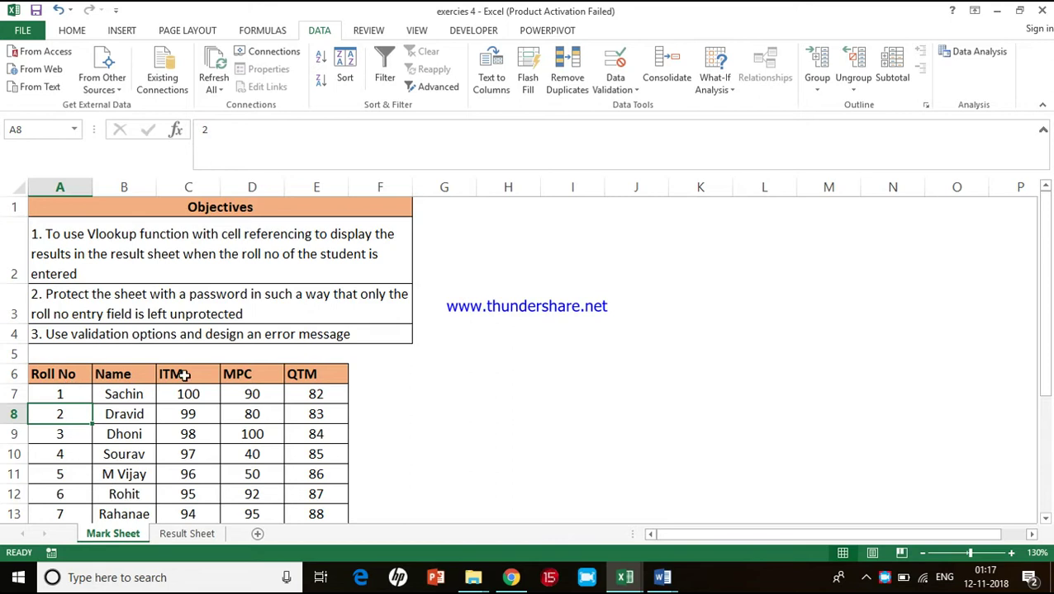
click(64, 394)
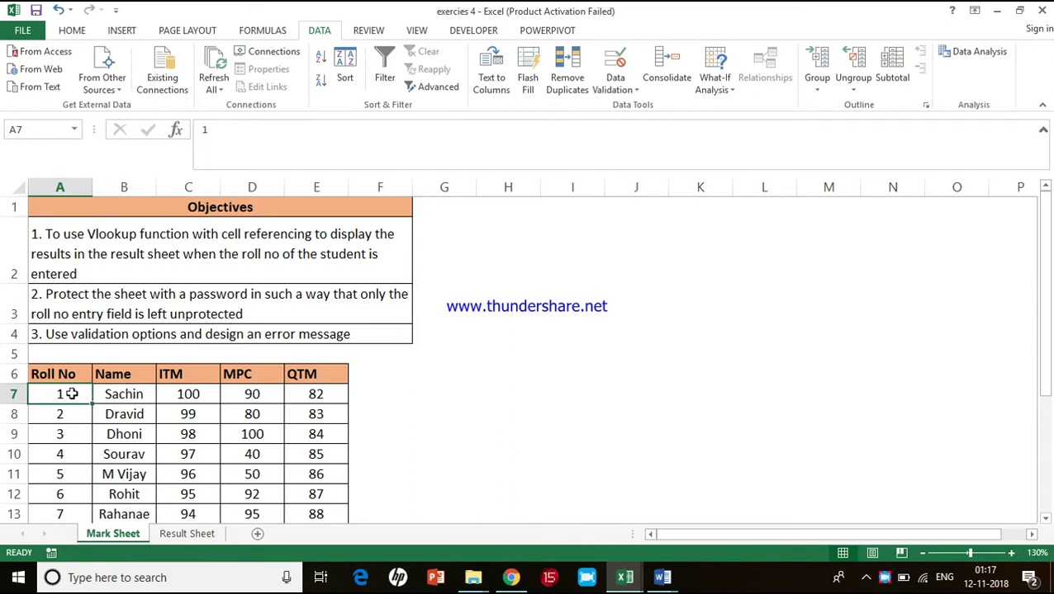
click(105, 394)
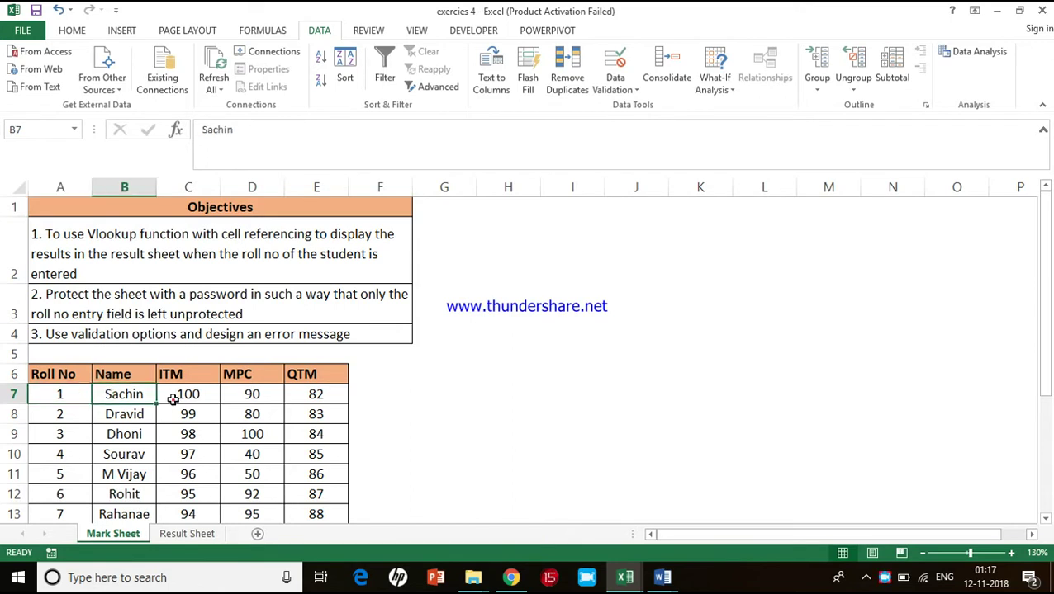
click(171, 399)
click(247, 395)
click(302, 395)
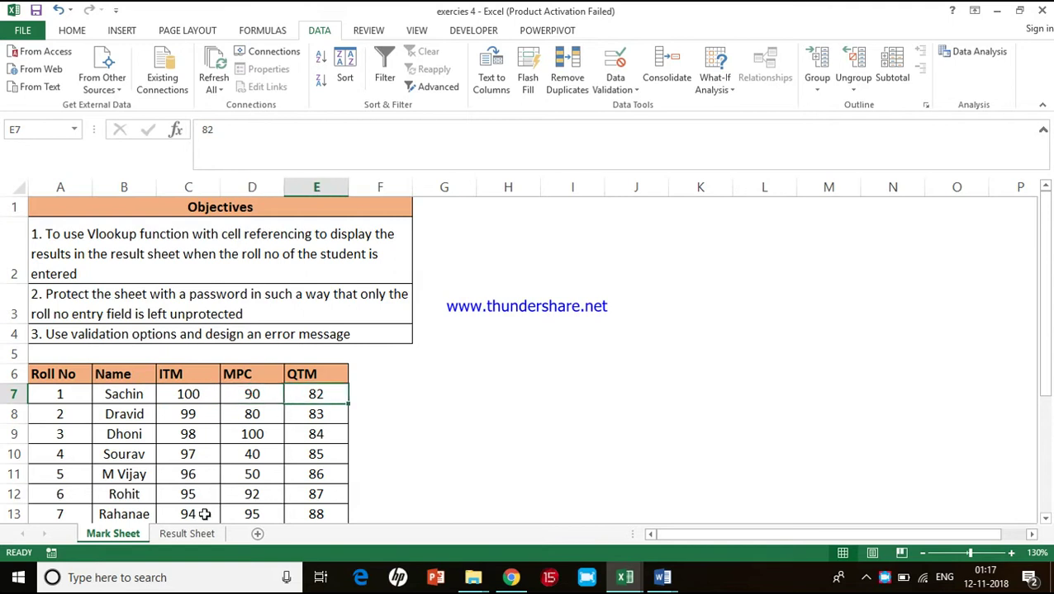
Clear the trial roll number from cell B10 on the Result Sheet.
click(197, 535)
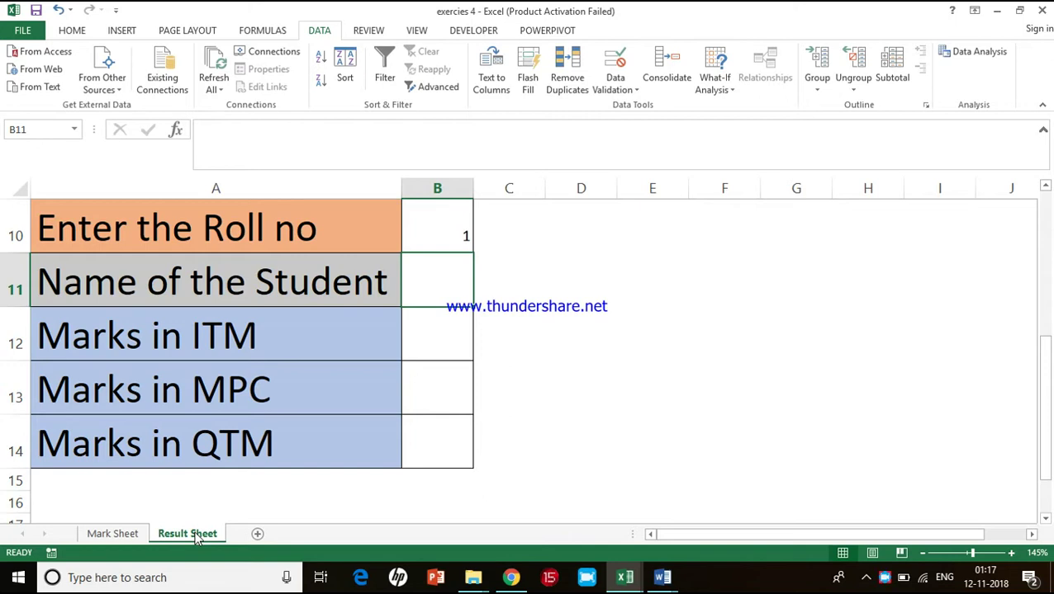
key(Up)
key(Delete)
Begin a VLOOKUP formula in the student name cell B11, using B10 as the lookup value.
key(Down)
text(=)
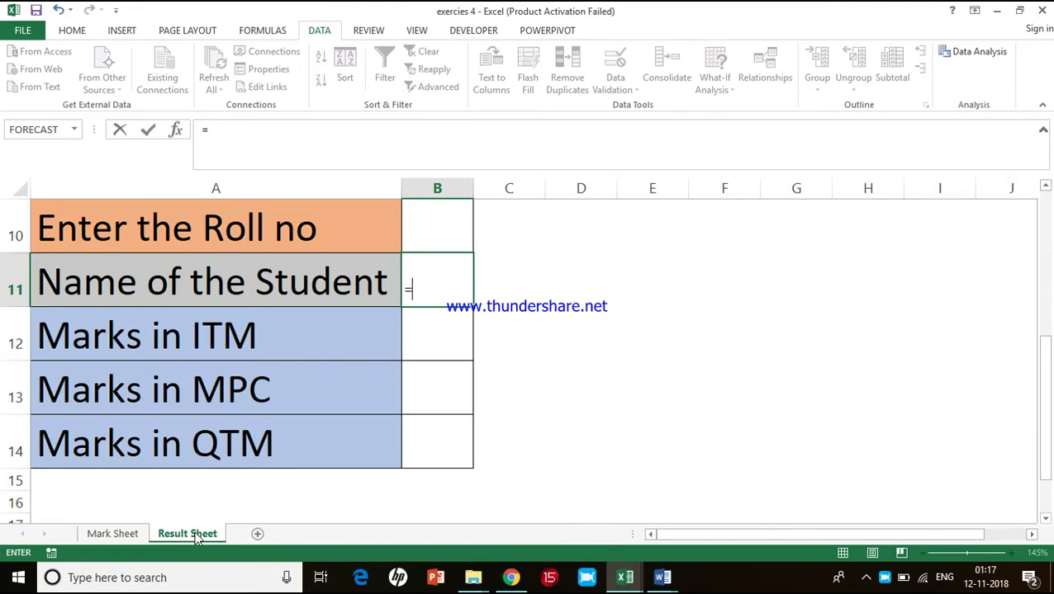
text(vl)
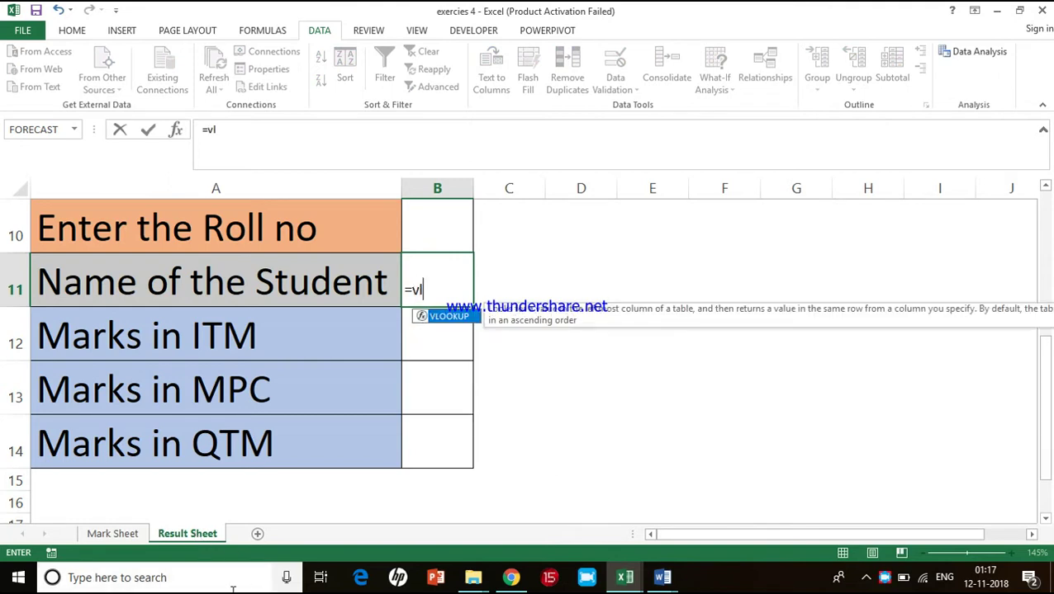
double_click(453, 316)
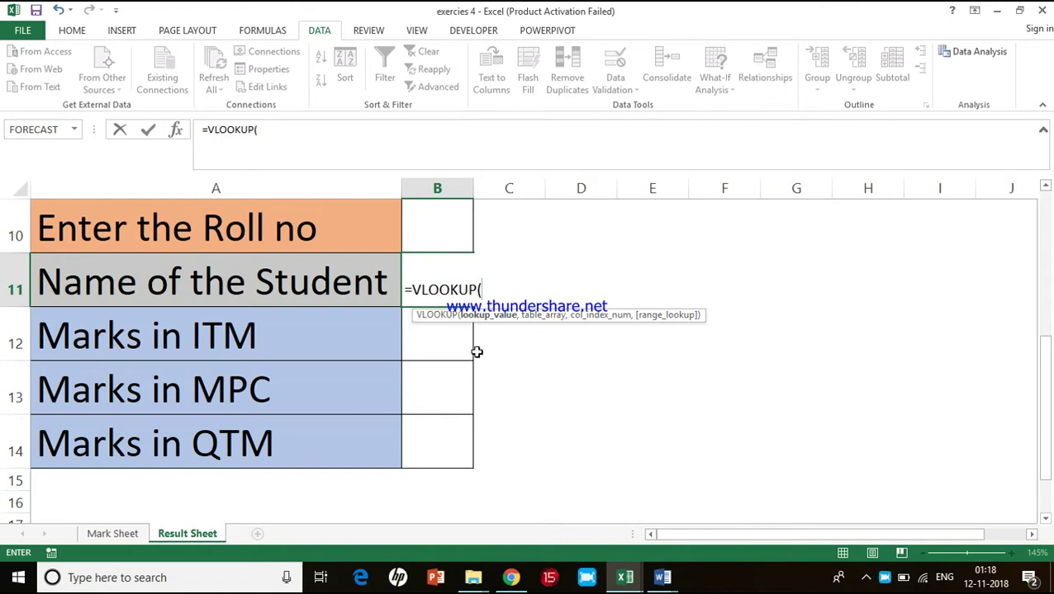
click(439, 224)
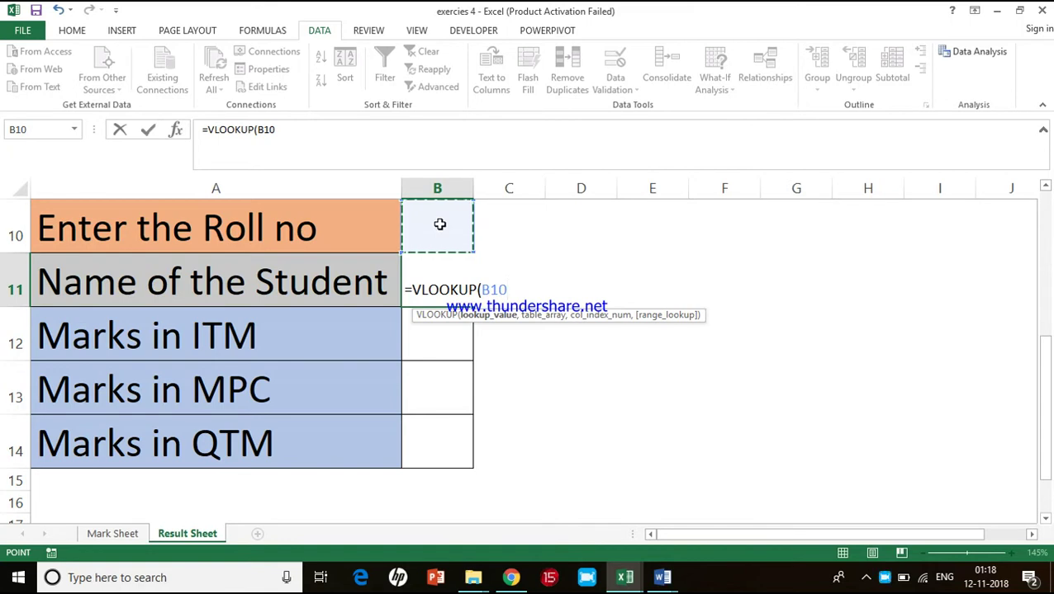
text(,)
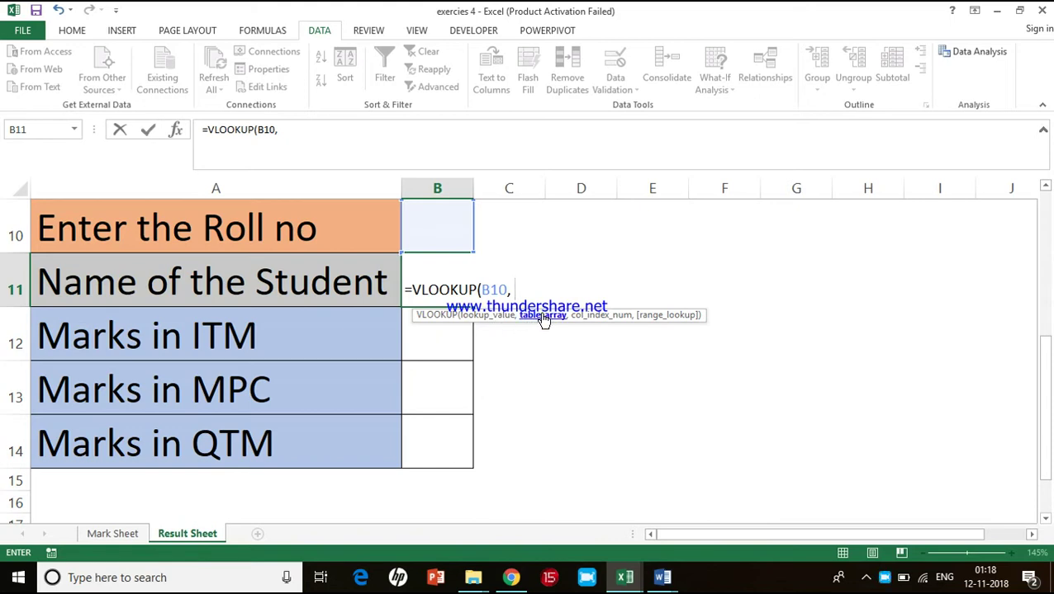
Set the VLOOKUP table array to the range A7:E25 on the Mark Sheet.
click(115, 534)
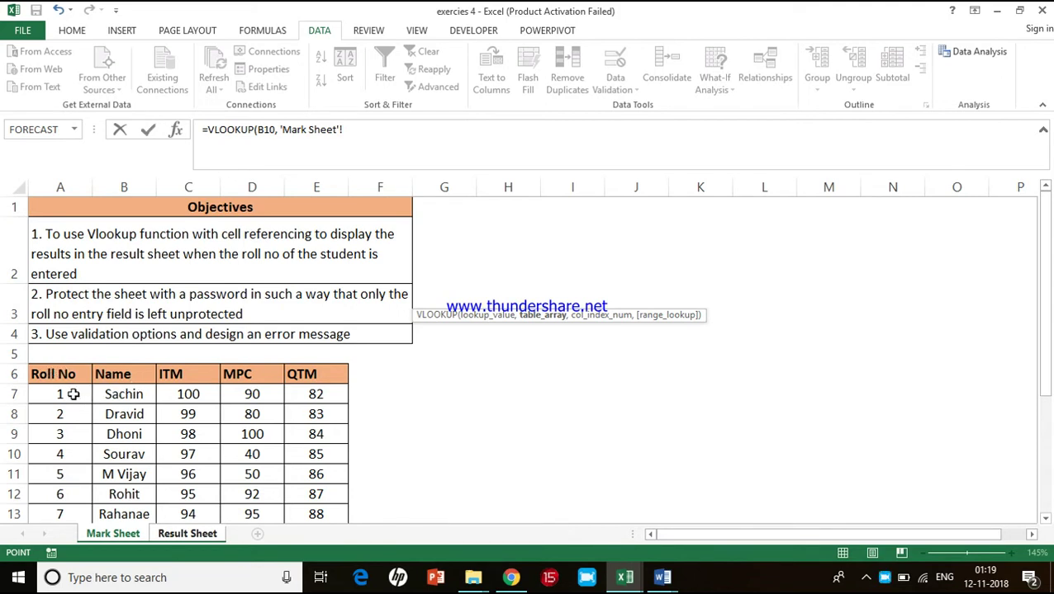
drag(74, 394, 336, 389)
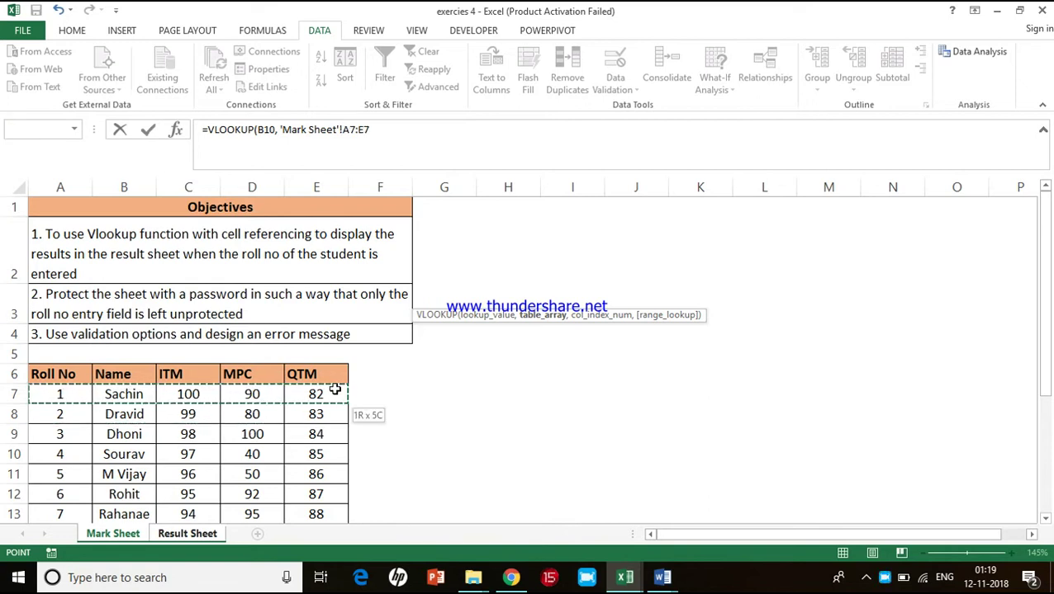
drag(336, 389, 328, 487)
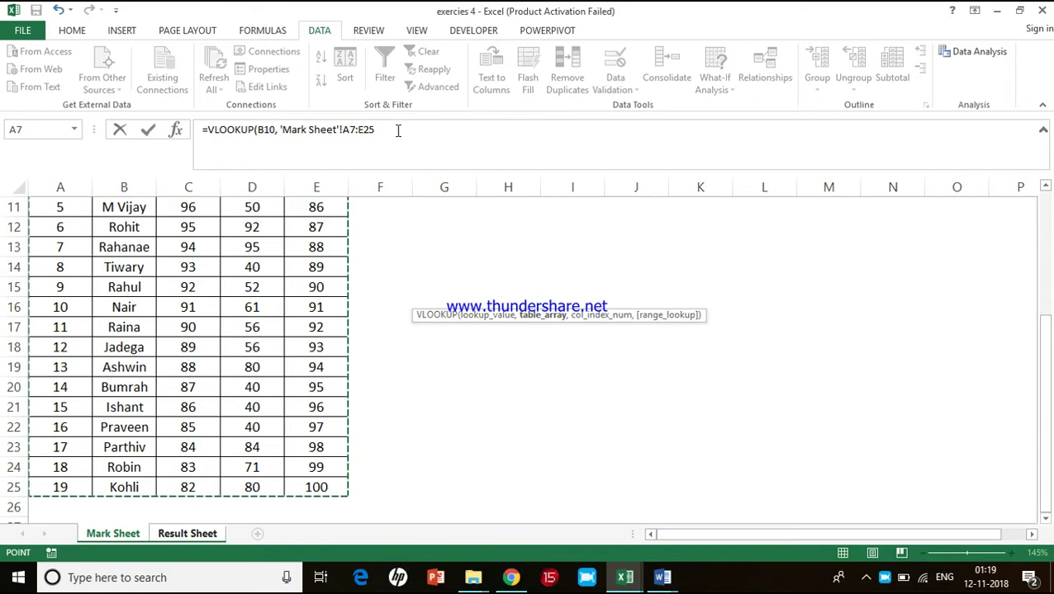
click(195, 535)
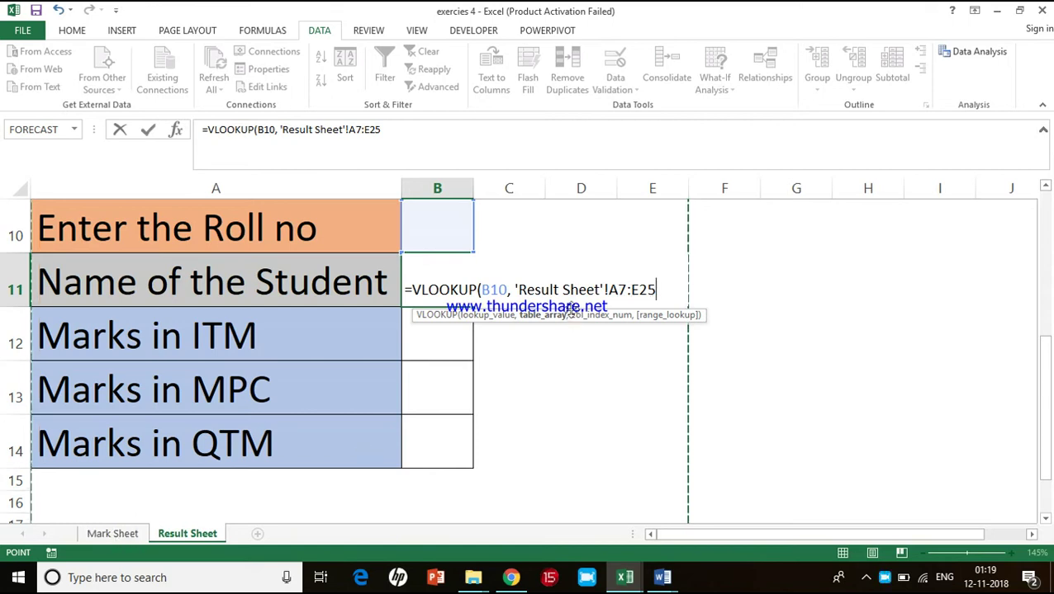
click(120, 536)
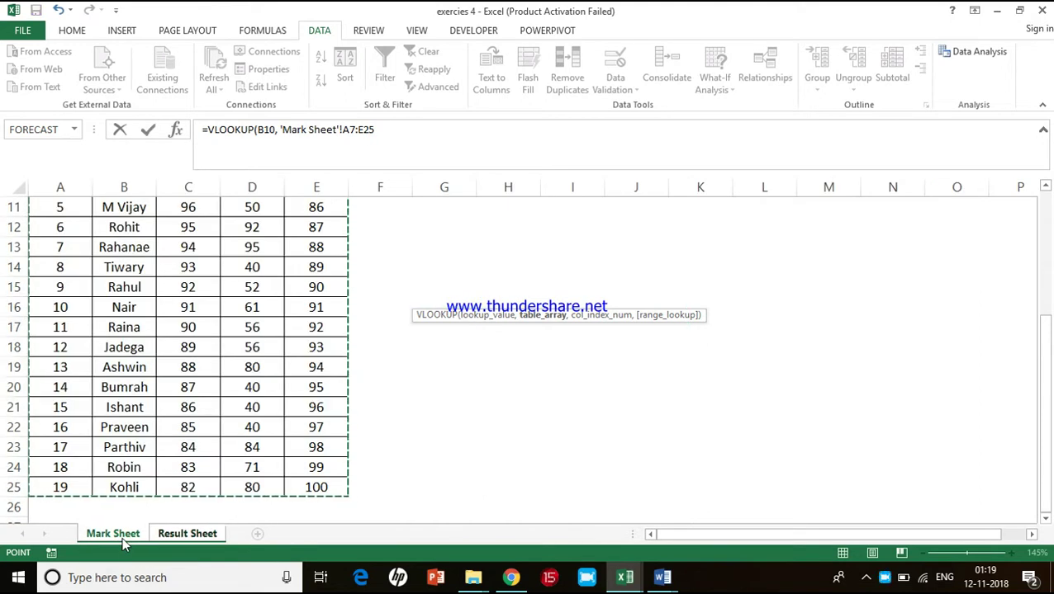
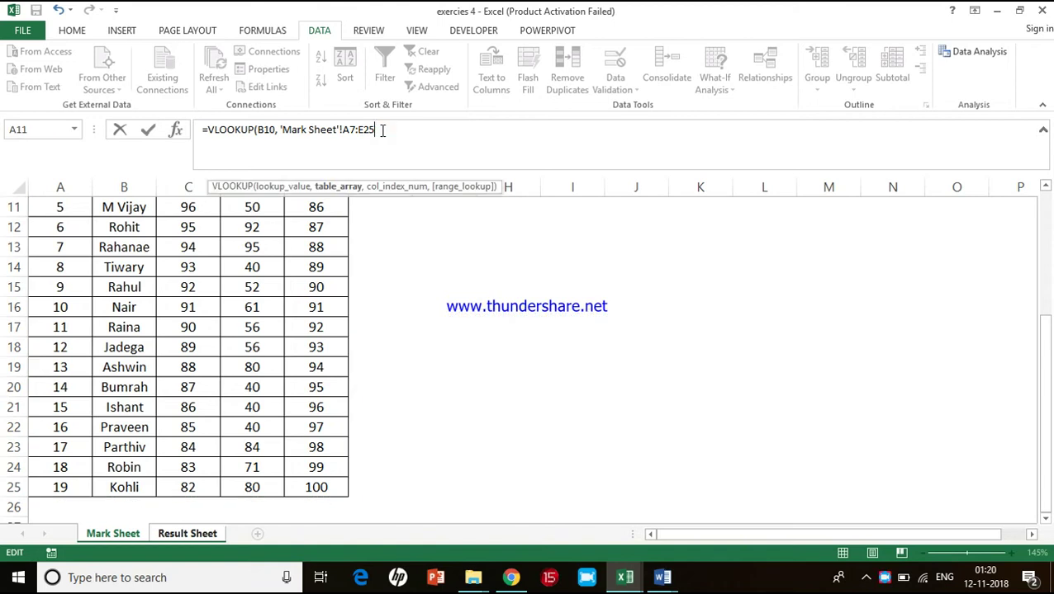
Complete the VLOOKUP formula in B11 with column index 2 and FALSE for an exact match.
text(,)
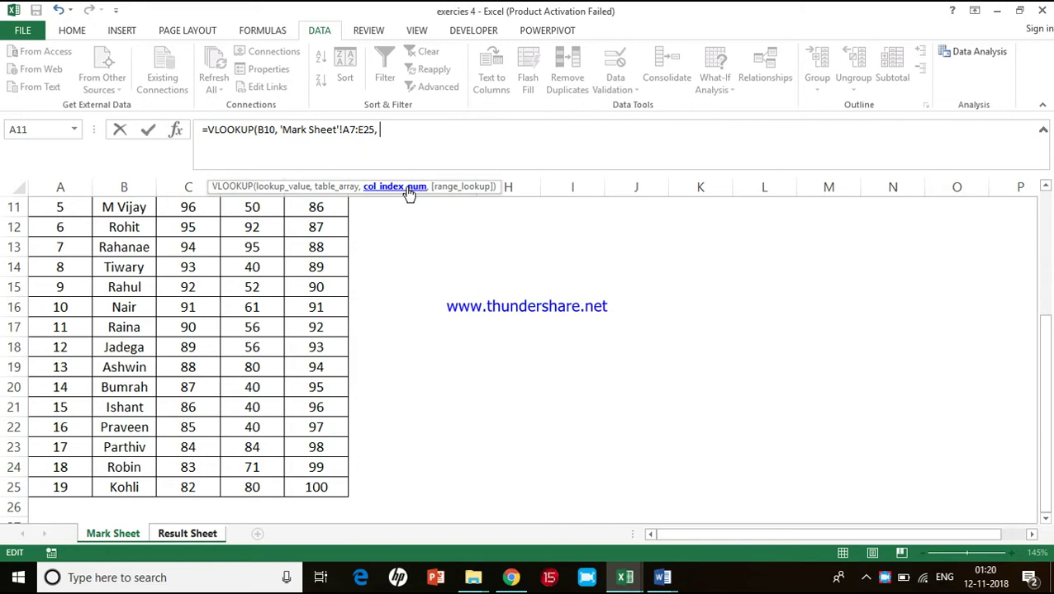
scroll(489, 262, up, 4)
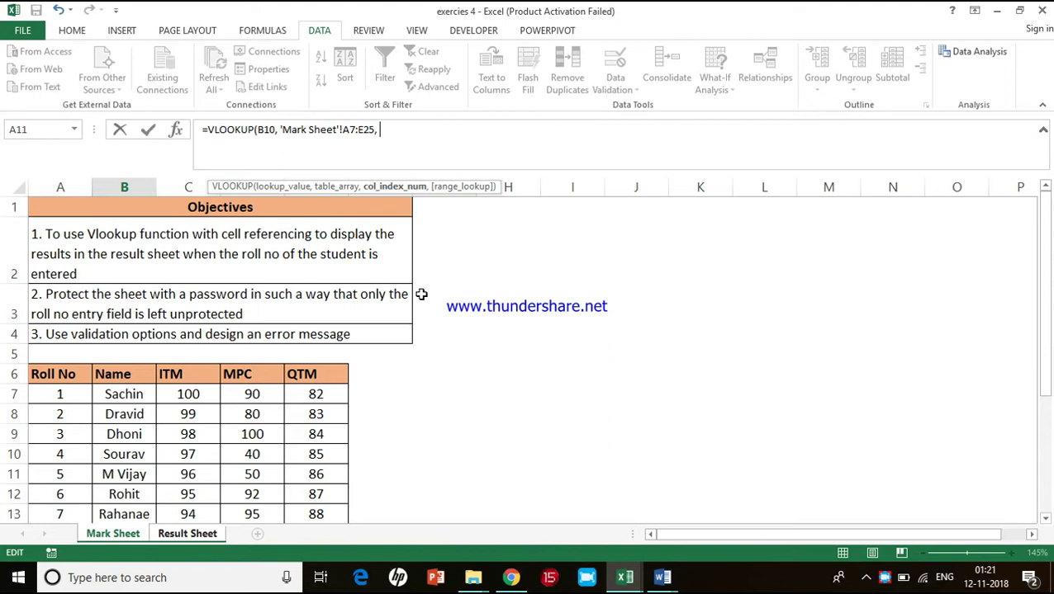
text(2,)
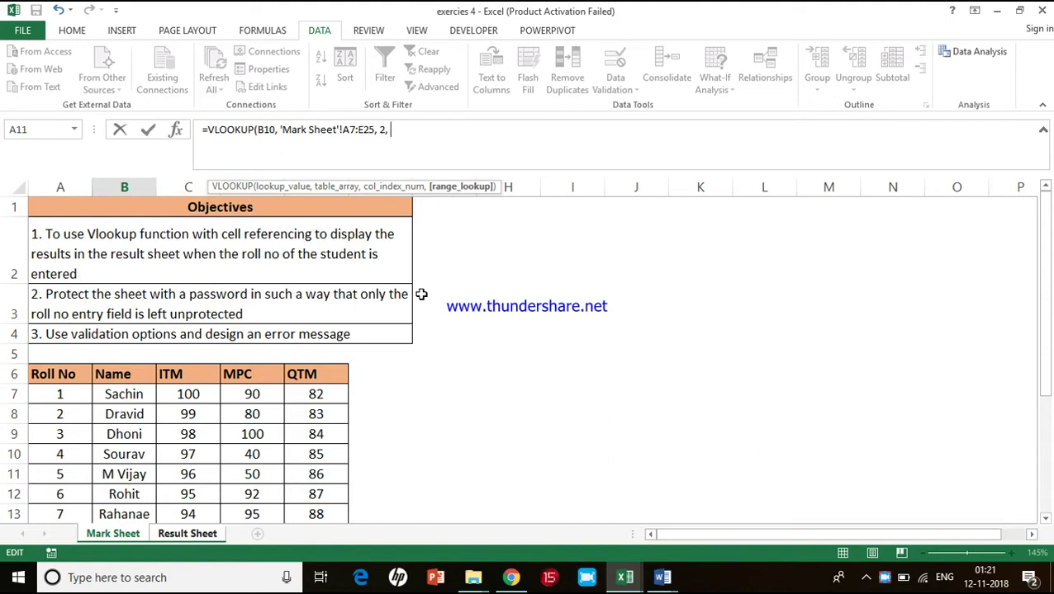
text(fal)
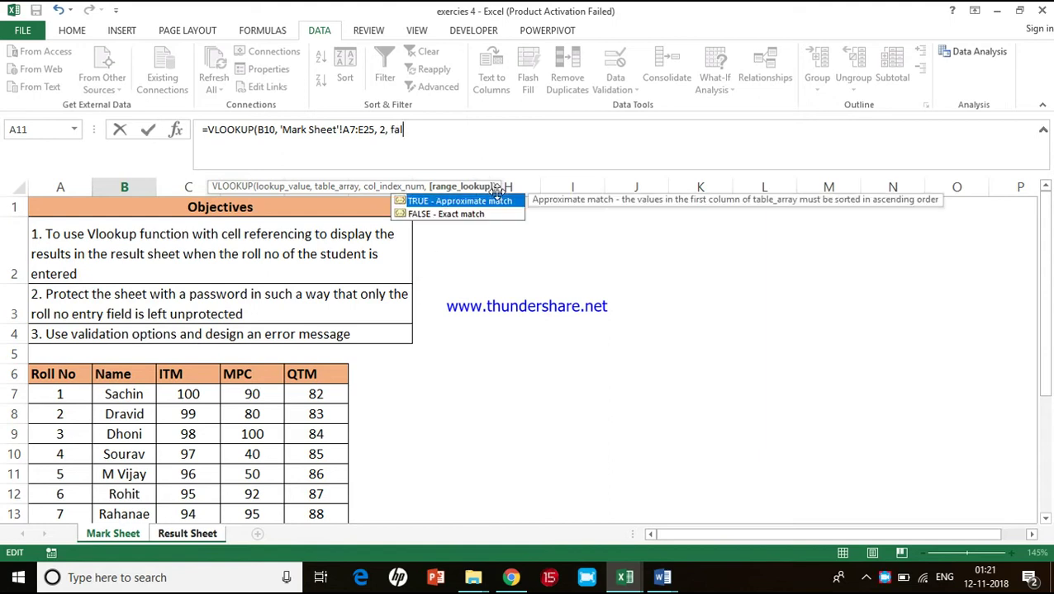
double_click(480, 216)
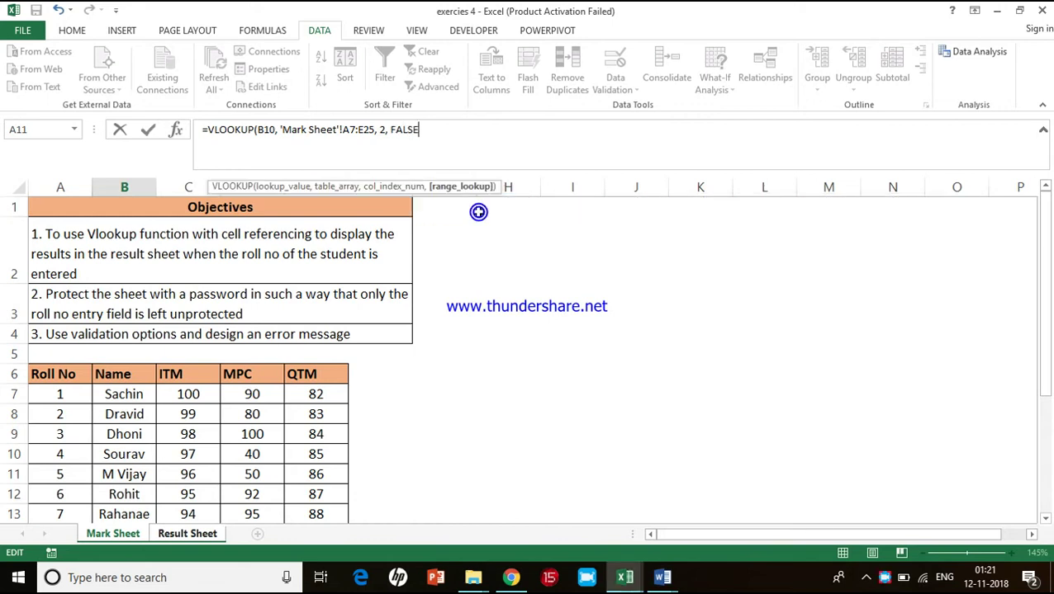
text())
key(Return)
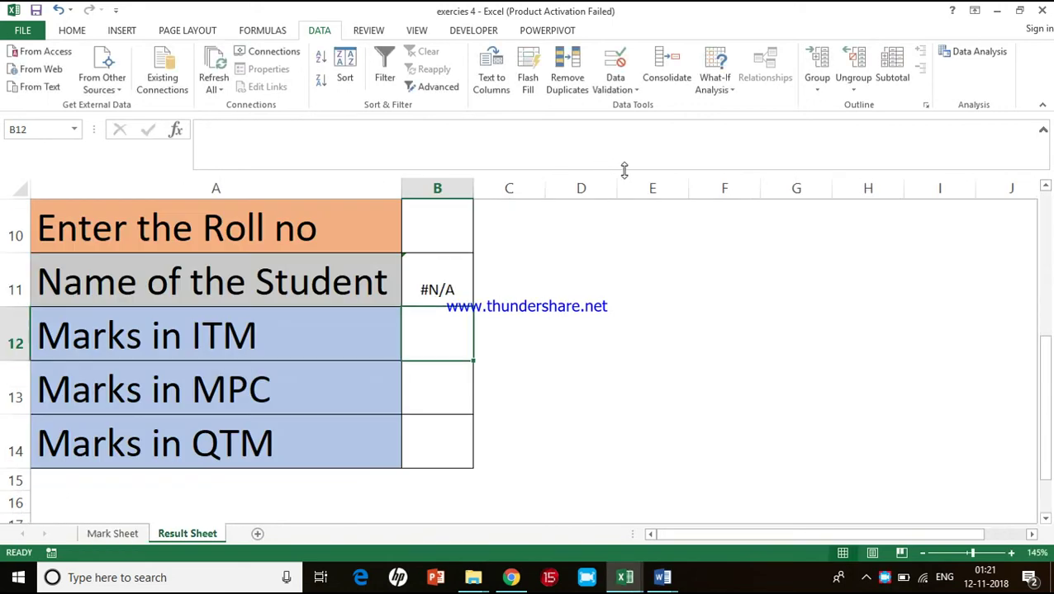
Test the name lookup with roll number 2 in B10 and compare it with the matching Mark Sheet record.
click(437, 285)
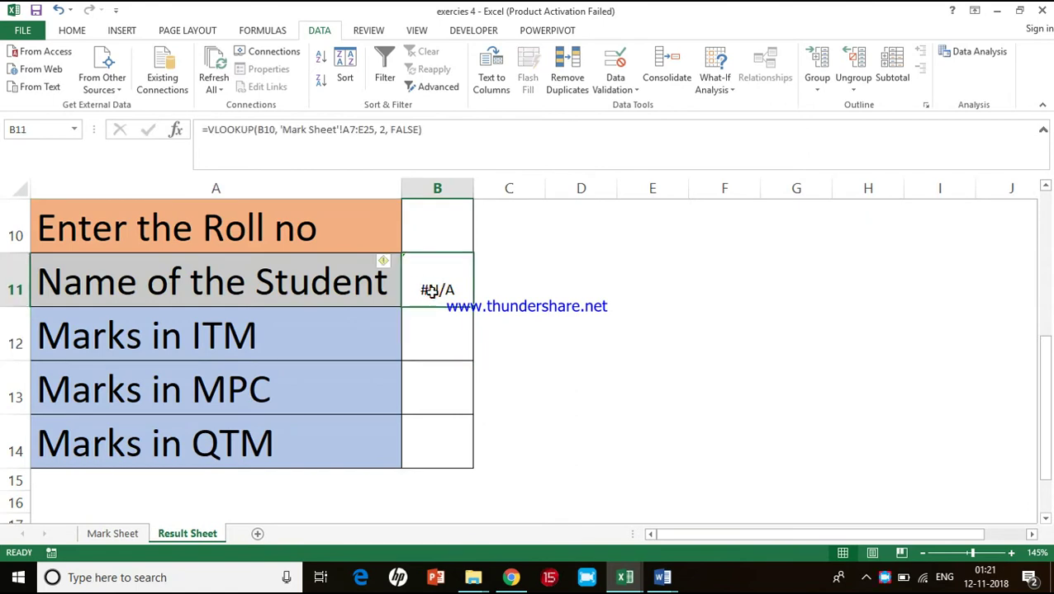
click(426, 233)
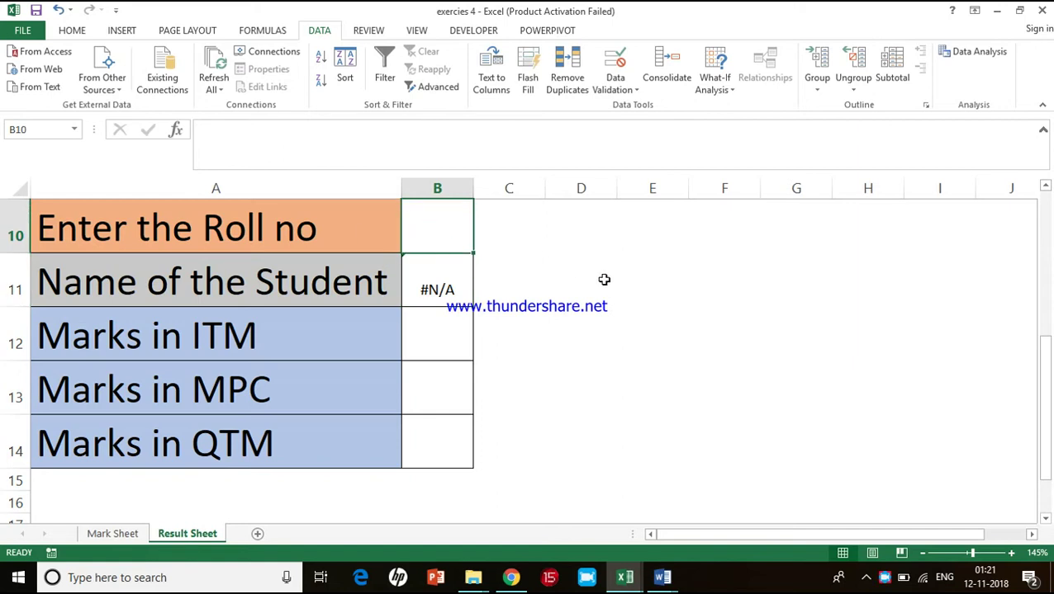
text(2)
key(Return)
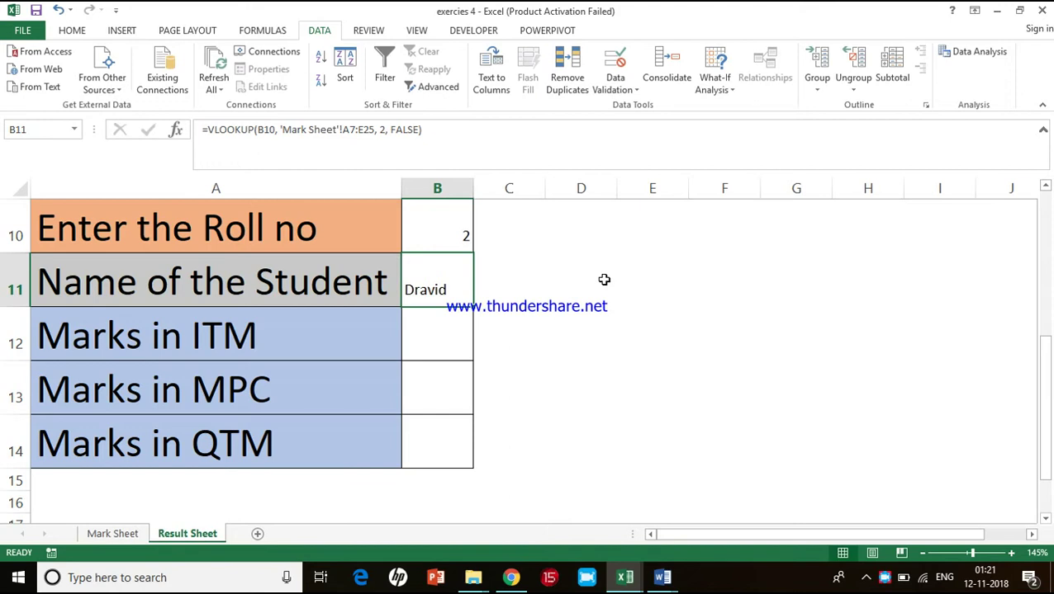
click(121, 535)
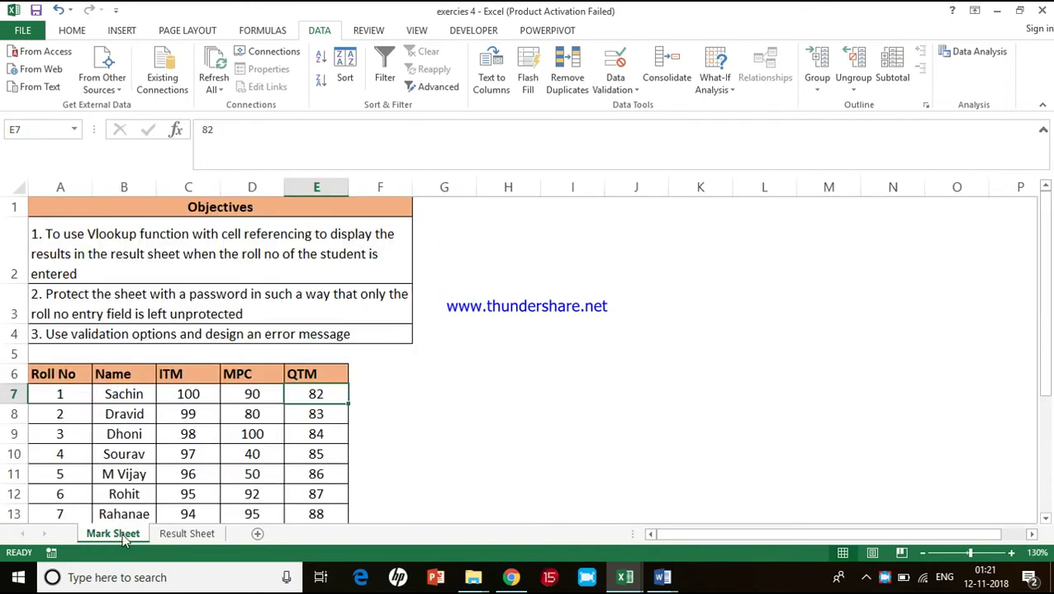
click(74, 416)
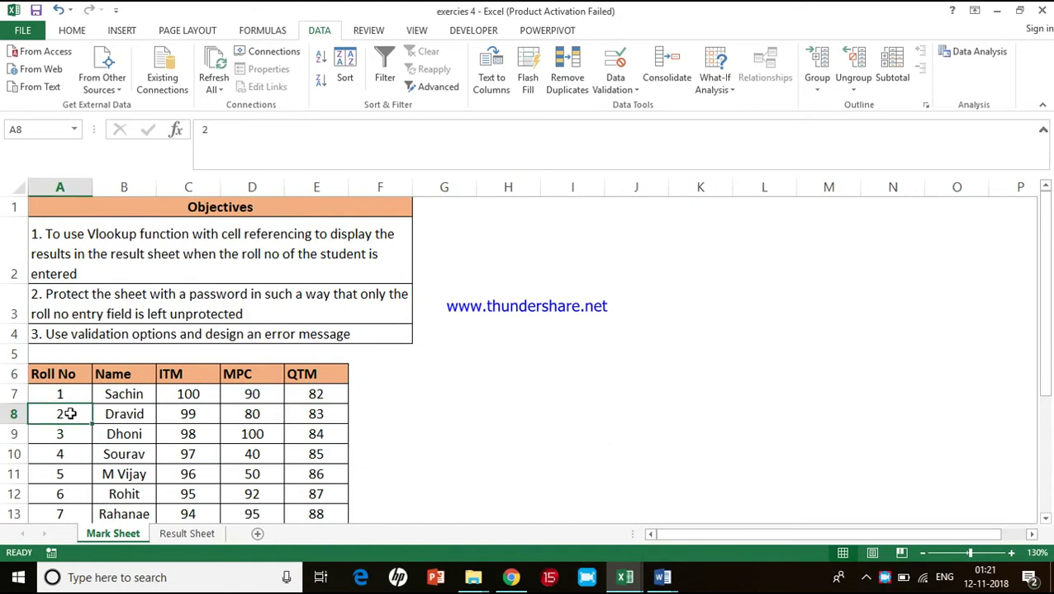
click(110, 416)
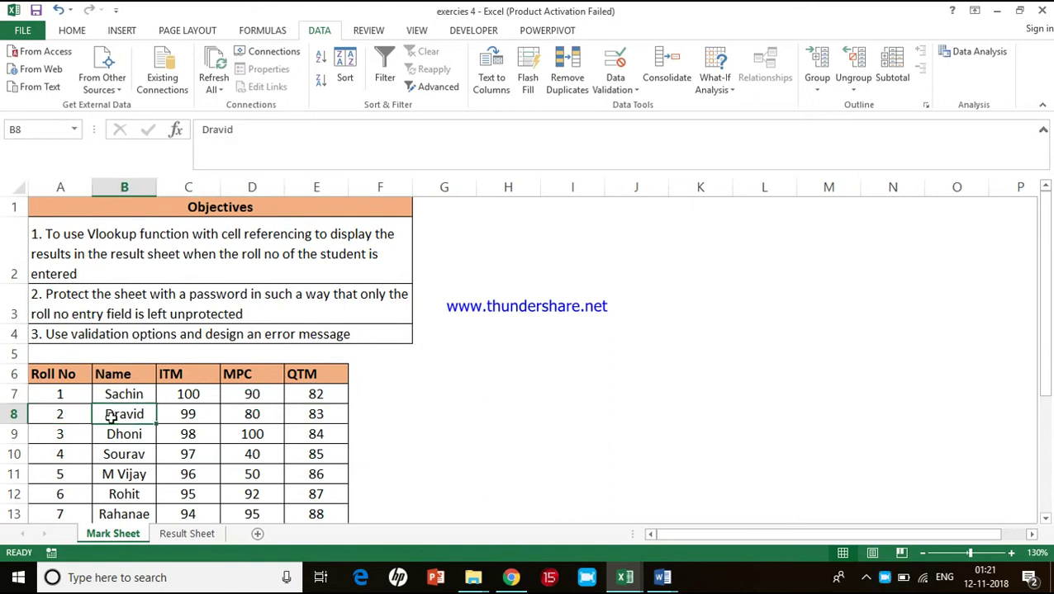
Enter roll number 11 in B10 of the Result Sheet and check the looked-up name against the Mark Sheet record.
click(157, 534)
click(451, 244)
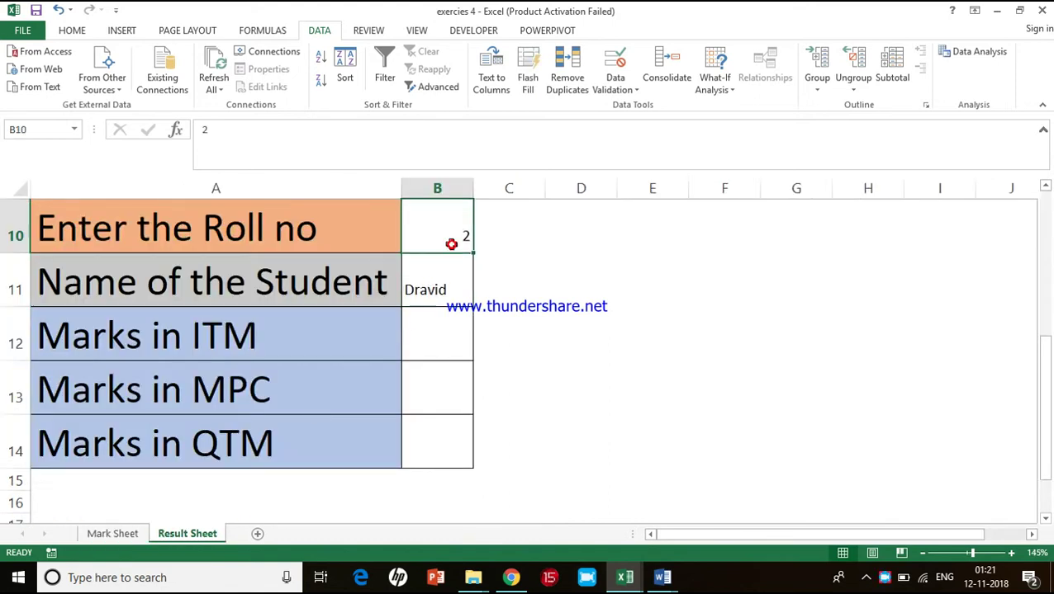
text(11)
key(Return)
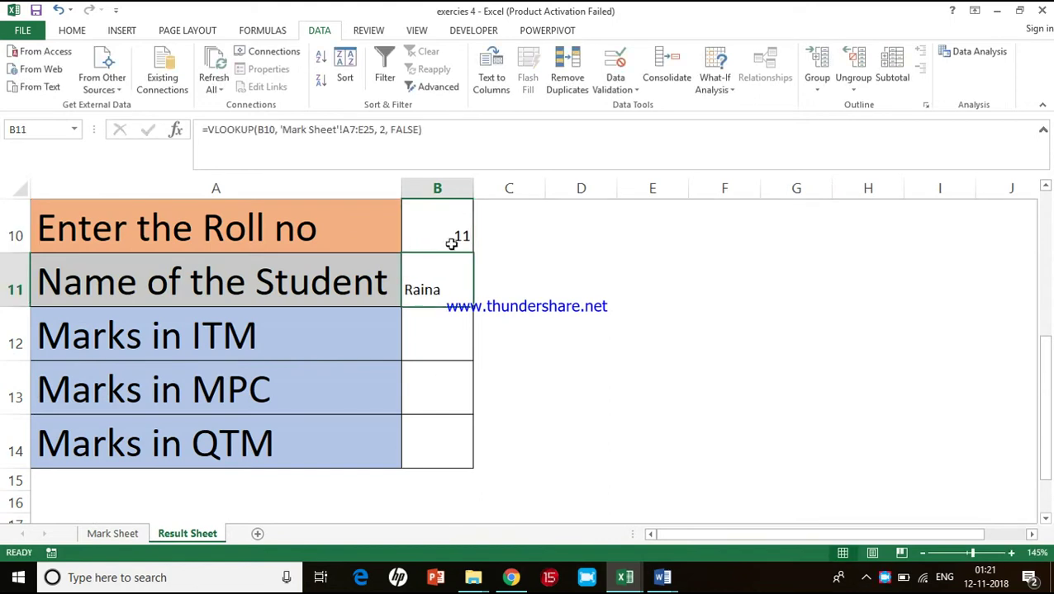
click(124, 533)
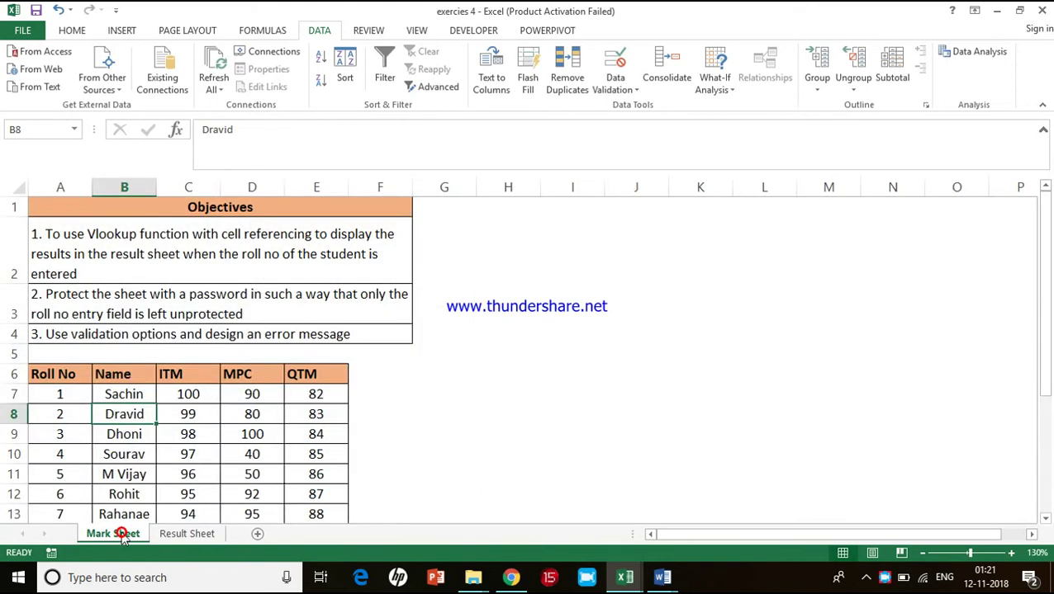
scroll(122, 479, down, 3)
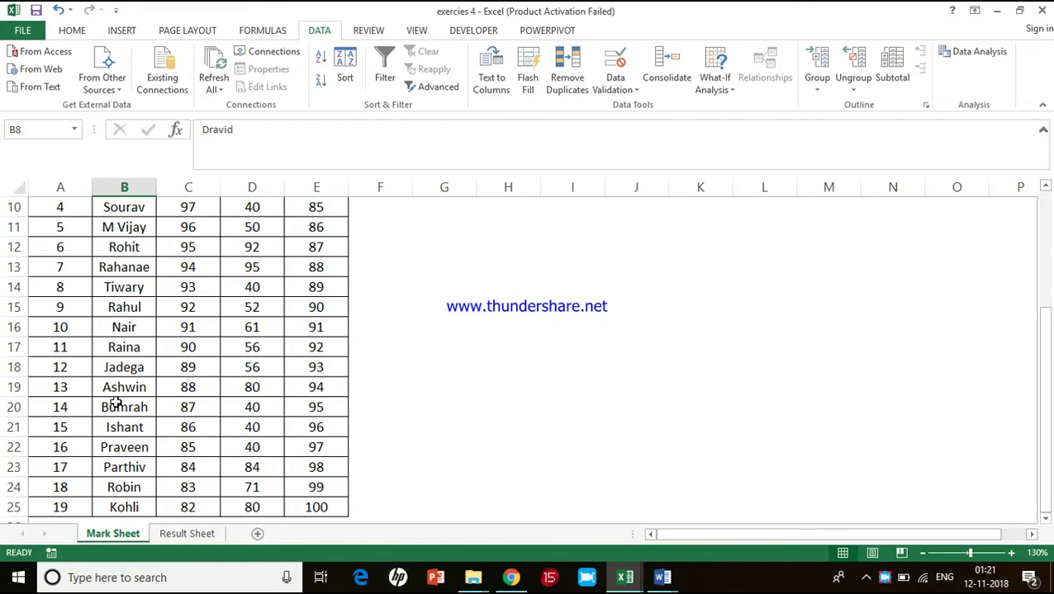
click(81, 350)
click(111, 348)
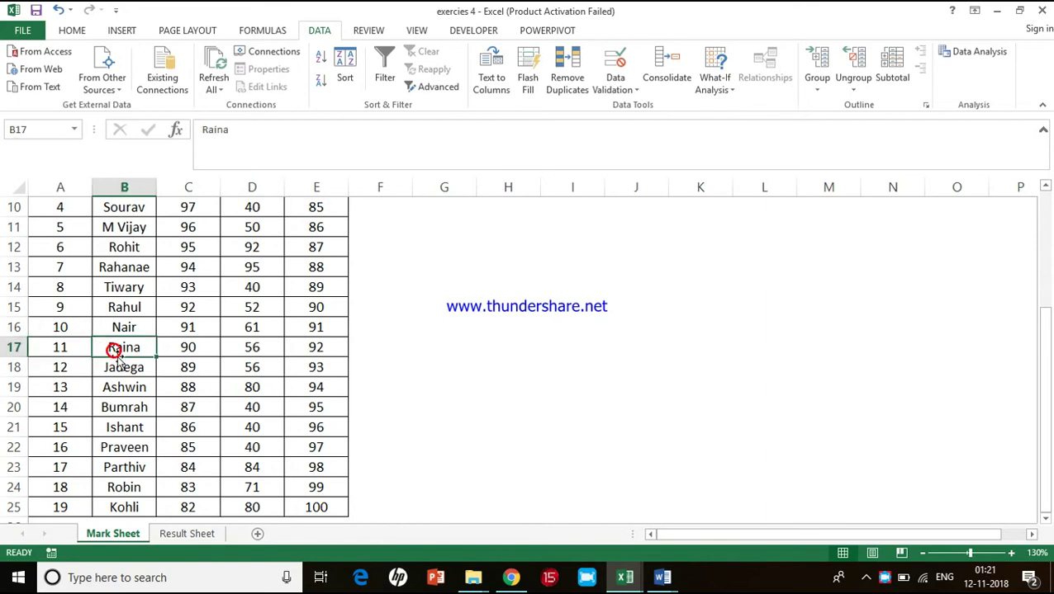
click(172, 533)
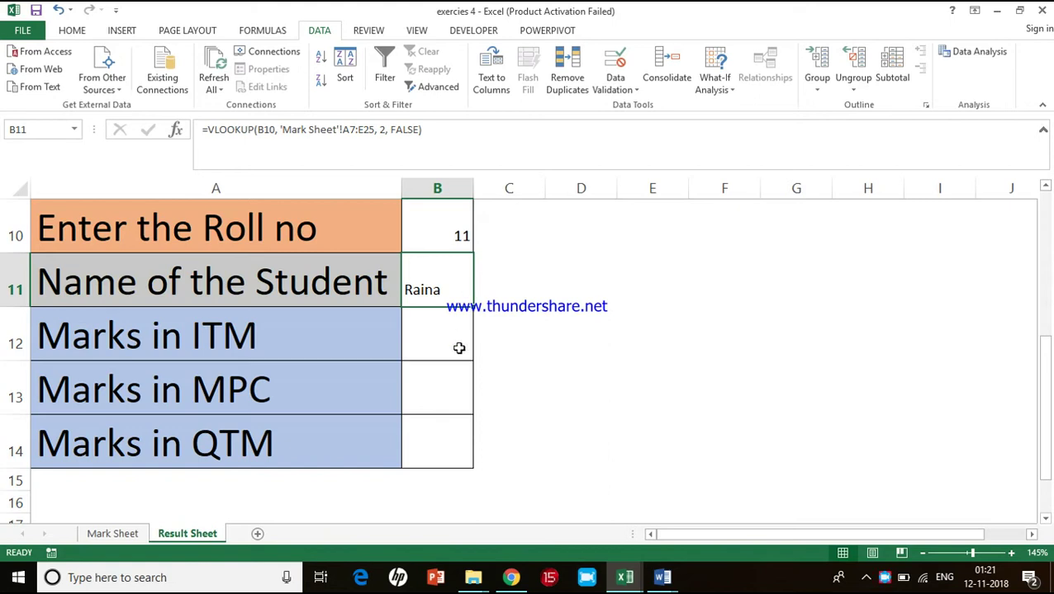
Fill the name formula from B11 down to B14 and examine the references copied into the ITM marks cell B12.
double_click(473, 307)
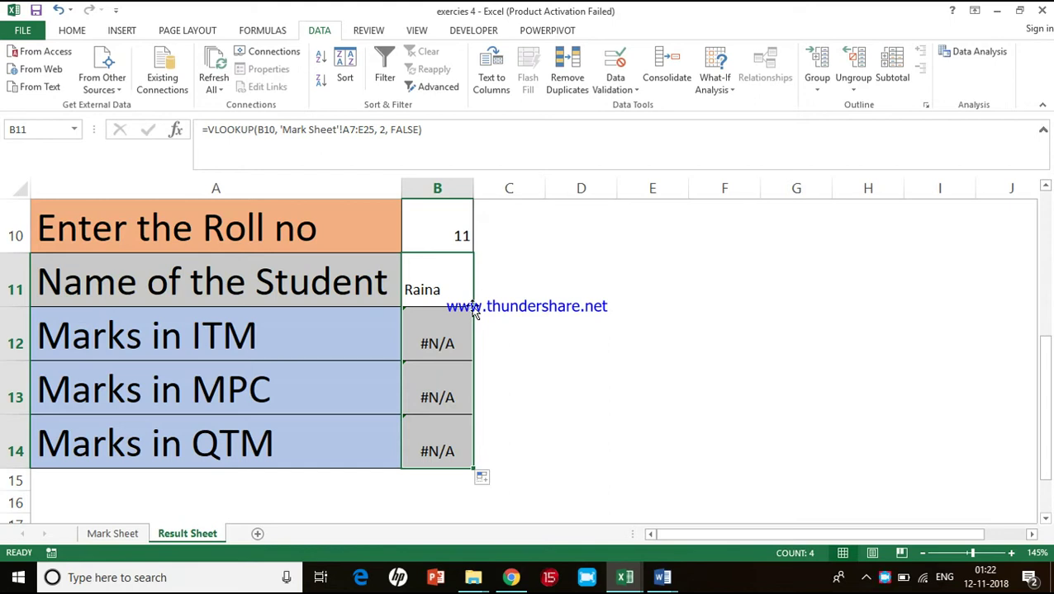
click(416, 332)
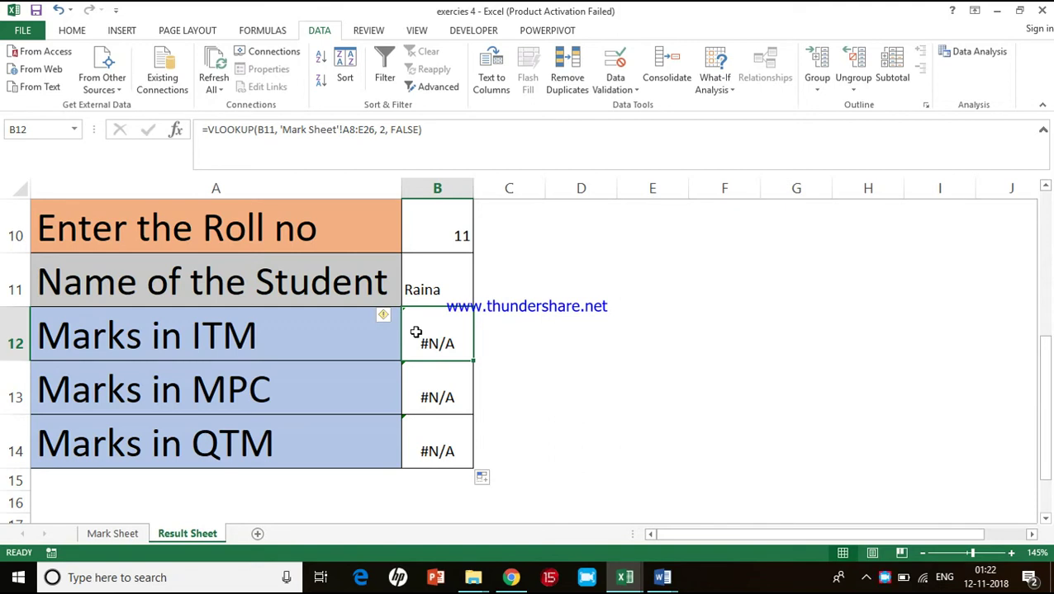
click(425, 287)
click(436, 329)
click(430, 222)
double_click(436, 346)
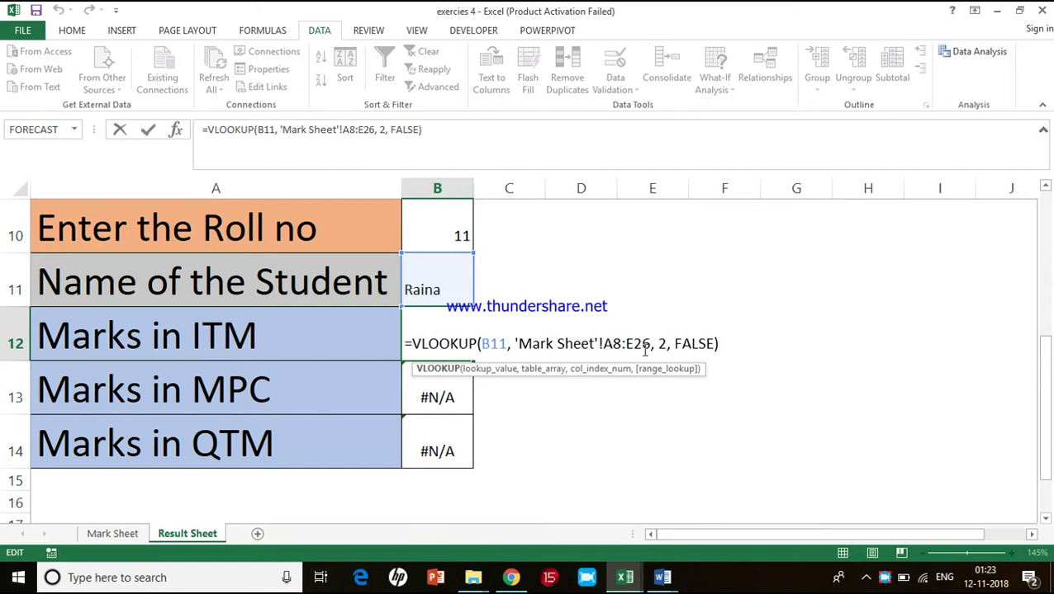
key(Return)
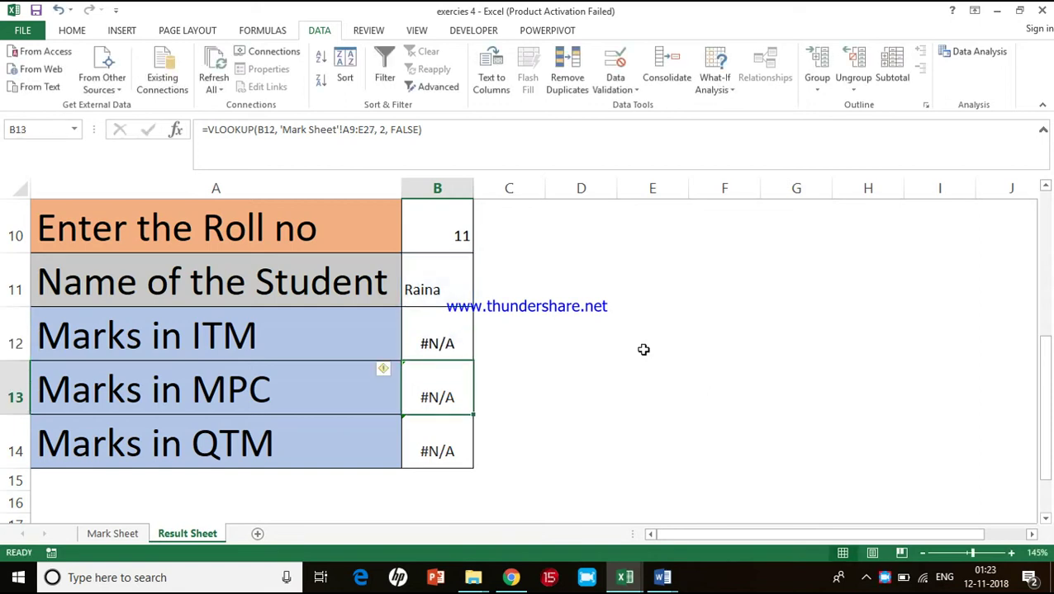
Examine the copied references in the MPC and QTM marks formulas, and compare the ITM formula with the one in B11.
double_click(447, 383)
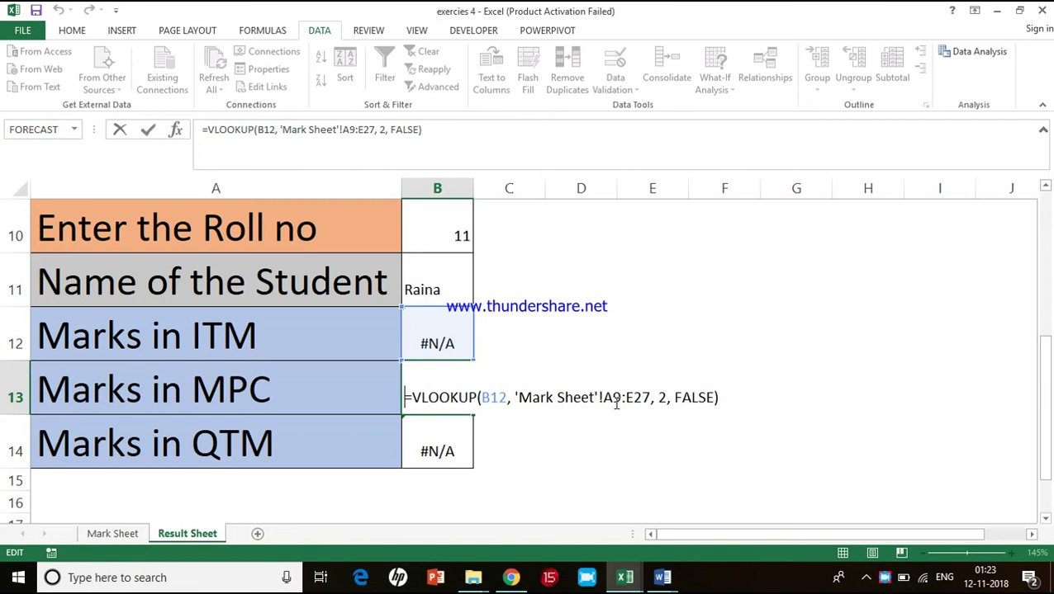
key(Return)
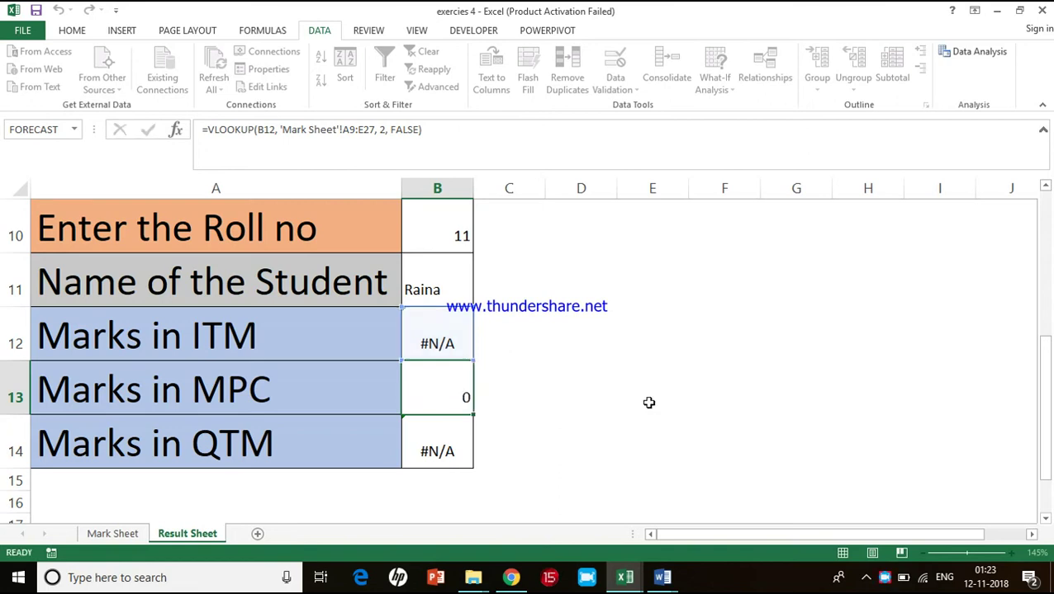
double_click(436, 433)
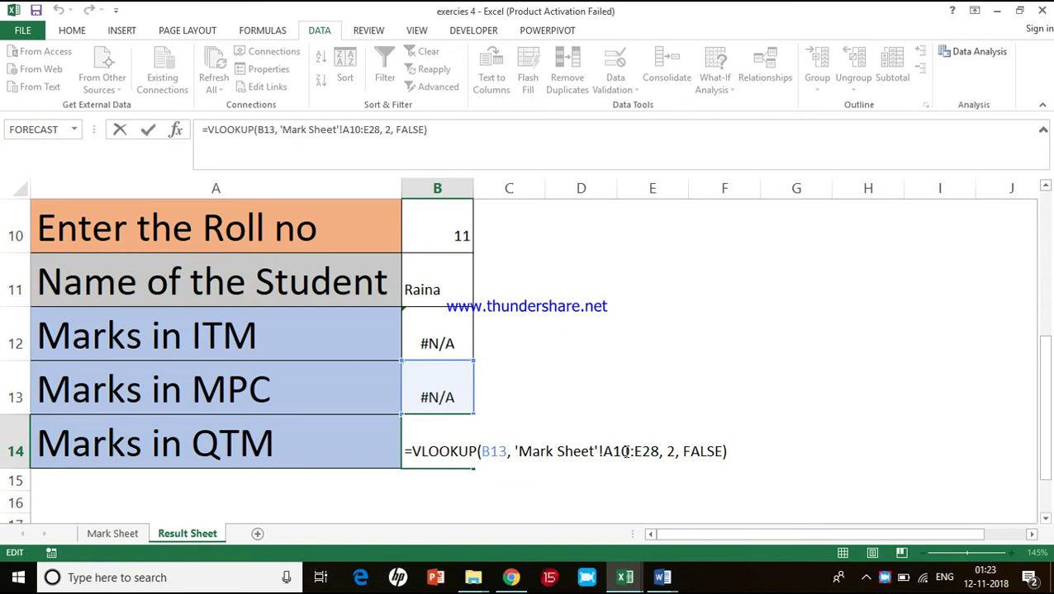
key(Return)
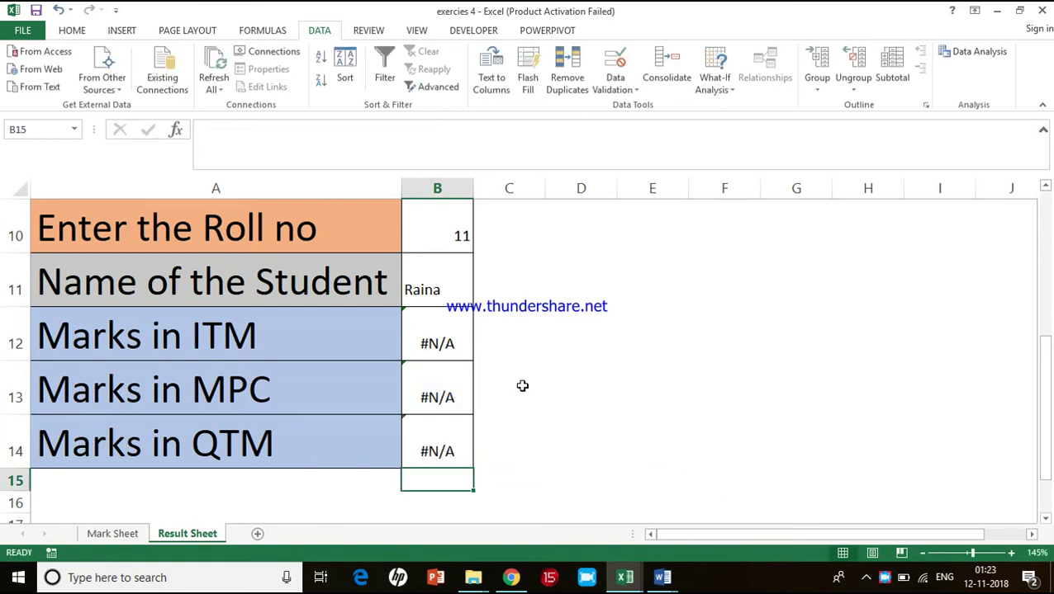
click(487, 345)
click(435, 326)
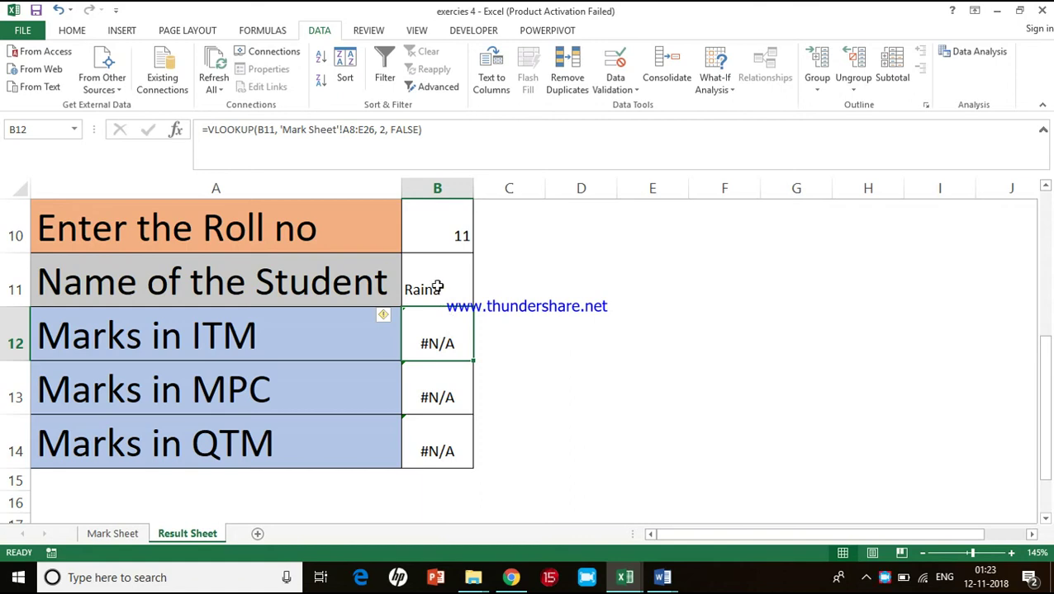
click(438, 287)
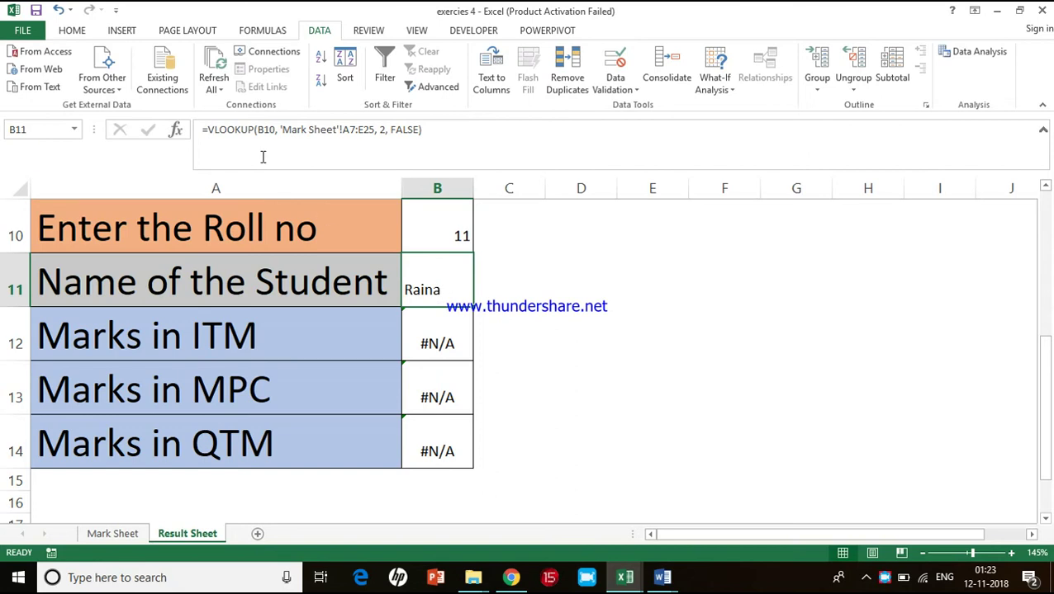
Make the lookup value in the B11 formula an absolute reference, $B$10.
double_click(435, 291)
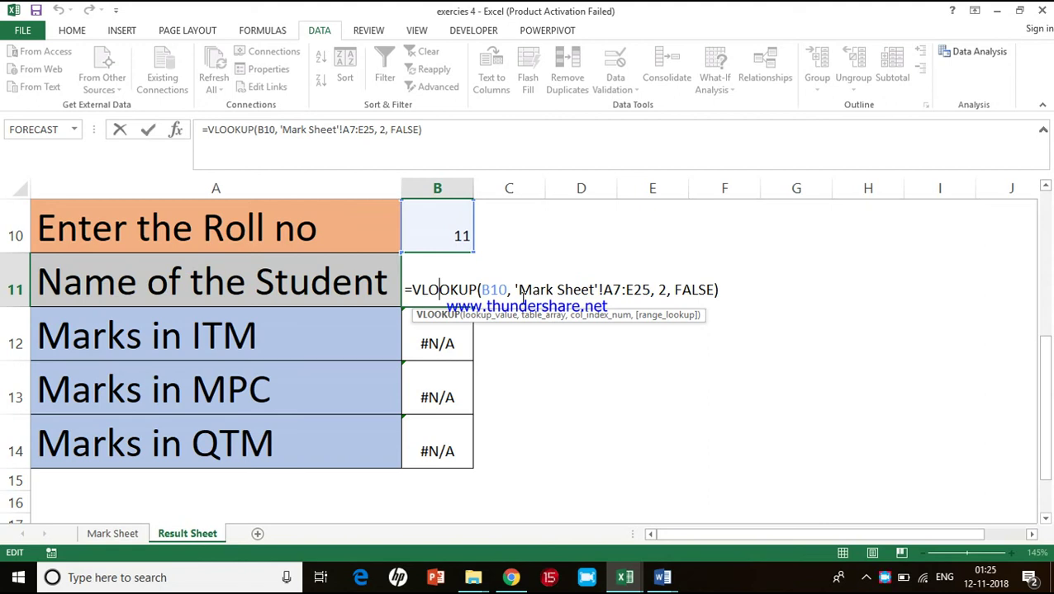
click(481, 290)
text($)
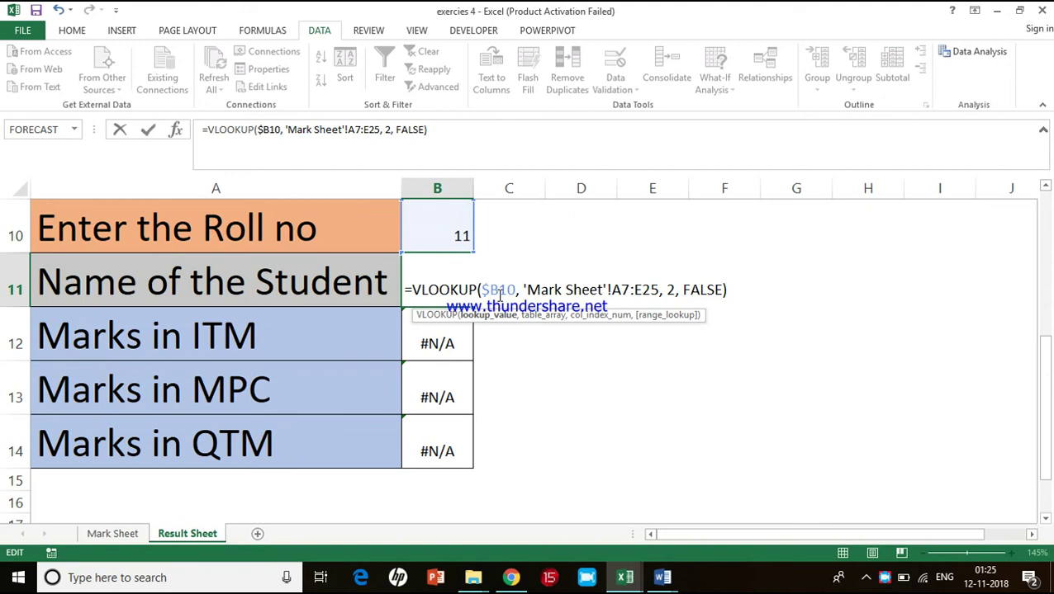
click(498, 290)
text($)
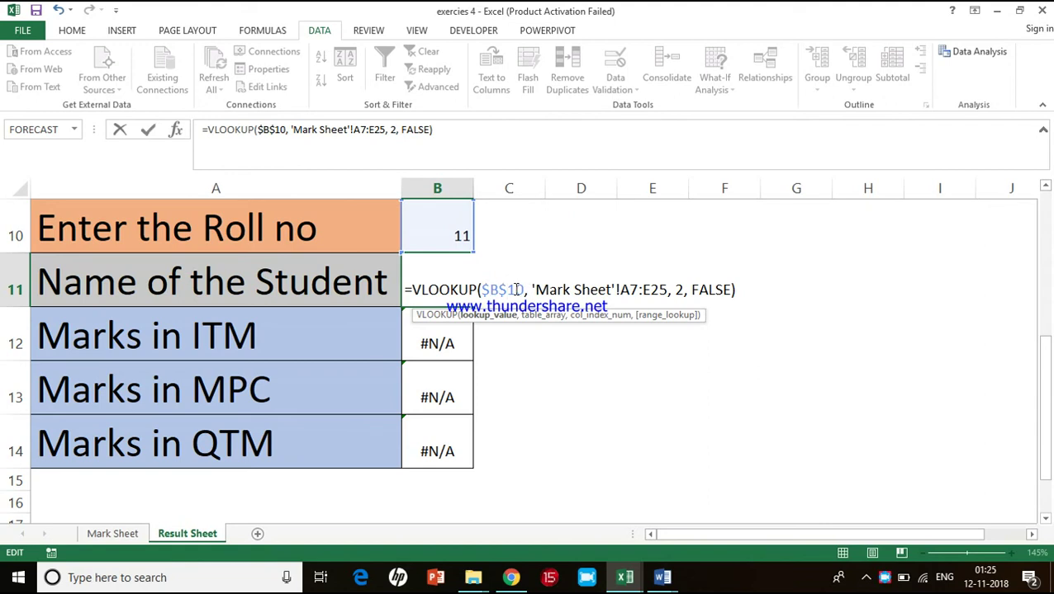
Make the Mark Sheet table range in the B11 formula absolute, $A$7:$E$25.
click(618, 290)
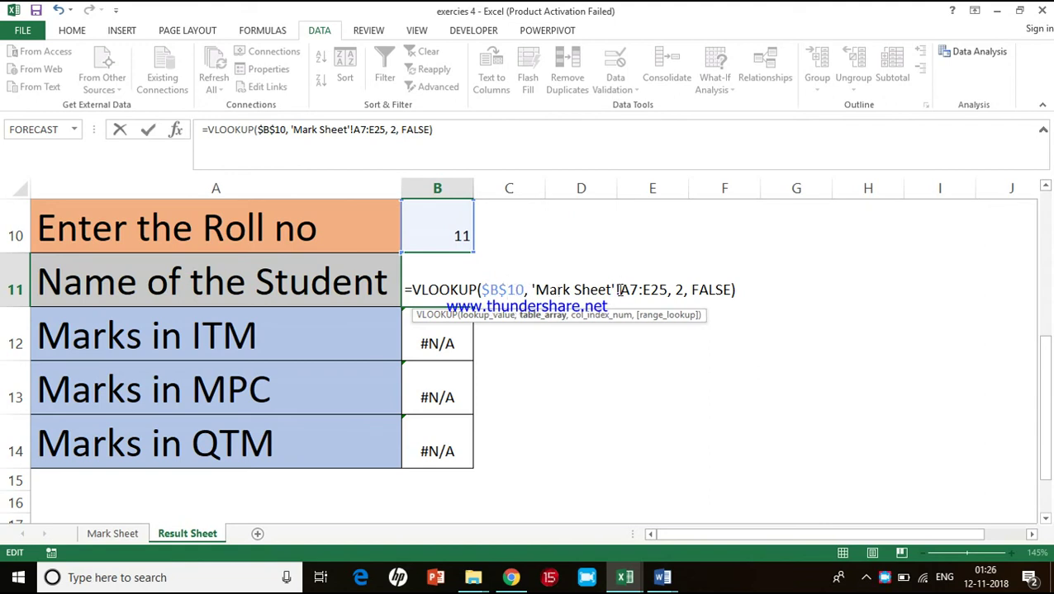
text($B)
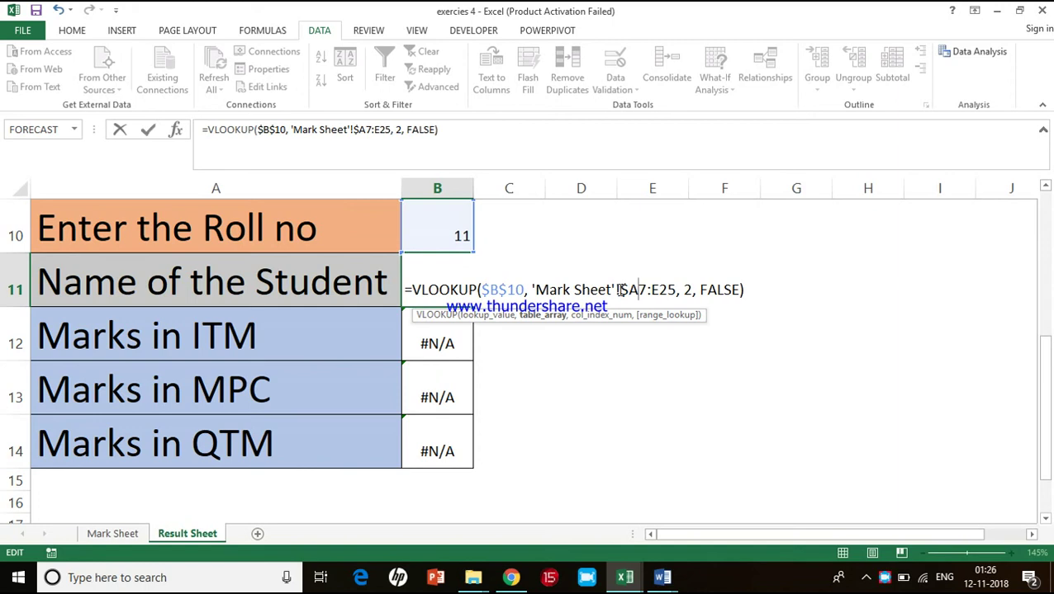
text($)
key(Right)
key(Right)
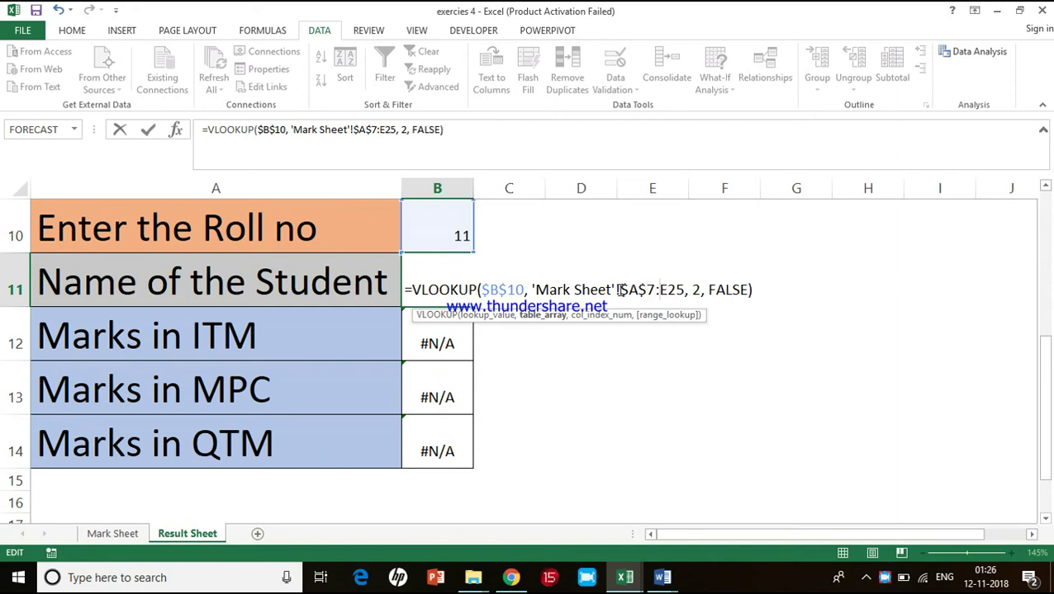
text($)
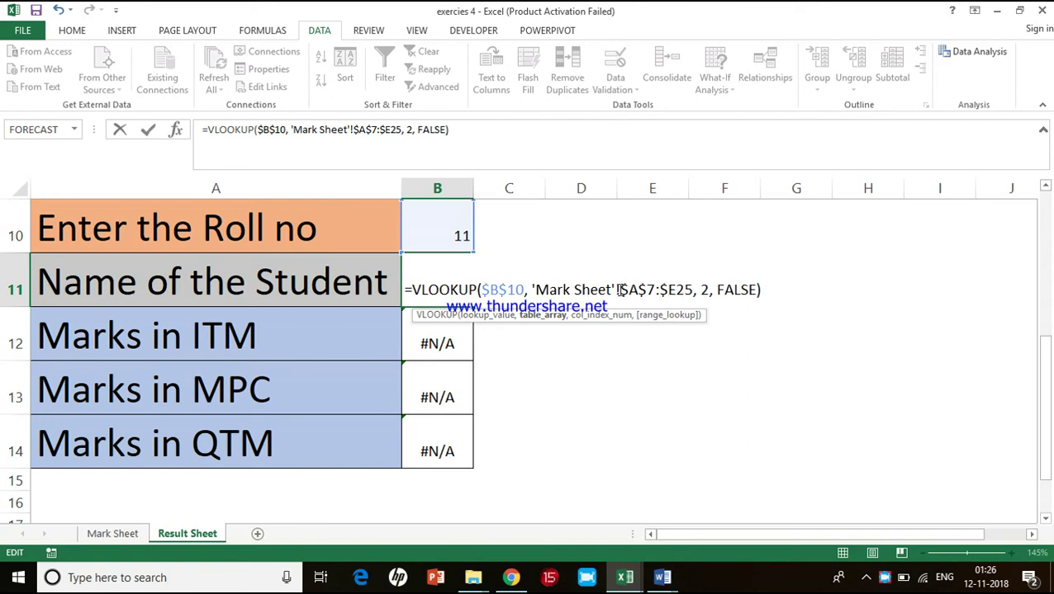
key(Right)
text($)
key(Return)
Fill the B11 formula down to B14 and examine the references in the copied ITM, MPC and QTM formulas.
click(458, 283)
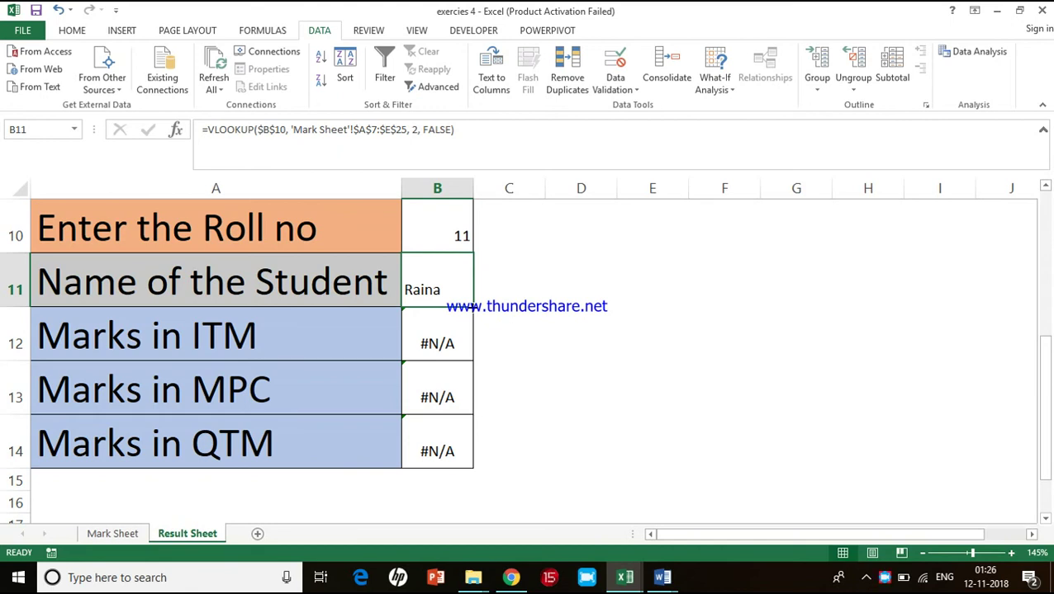
double_click(473, 307)
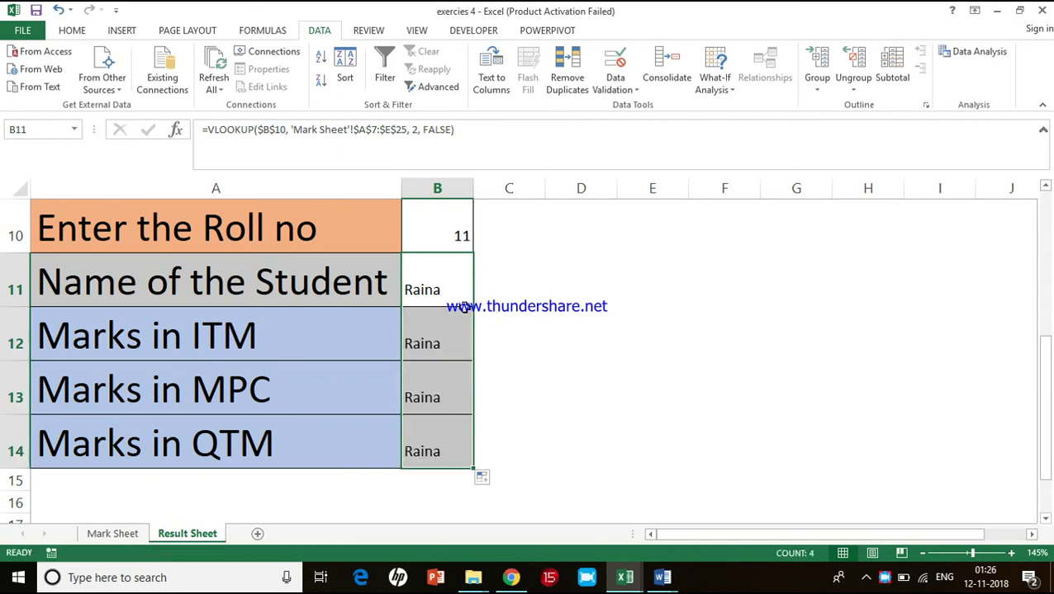
double_click(449, 326)
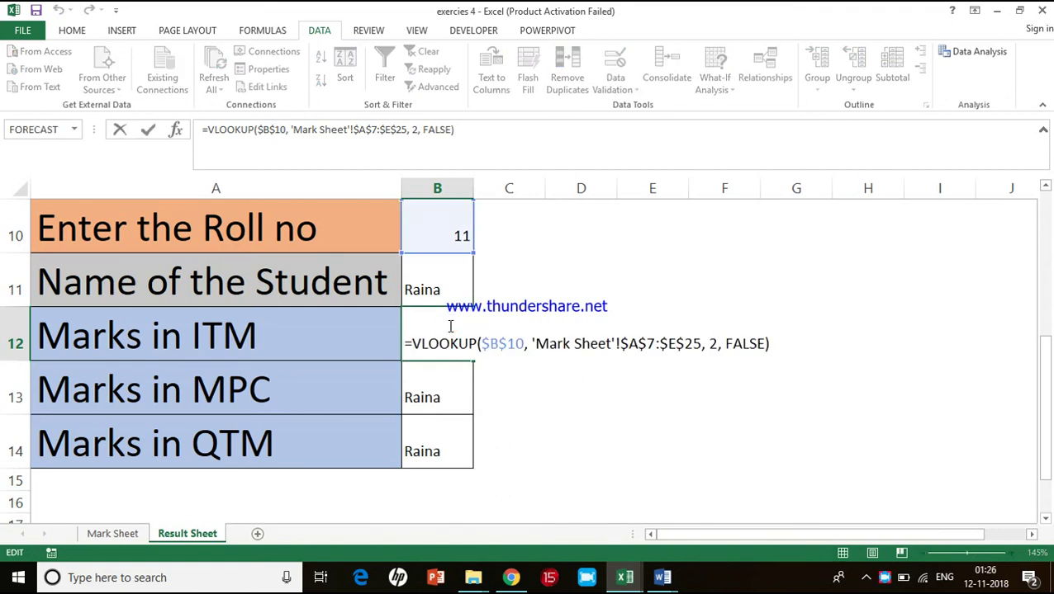
key(ctrl+Return)
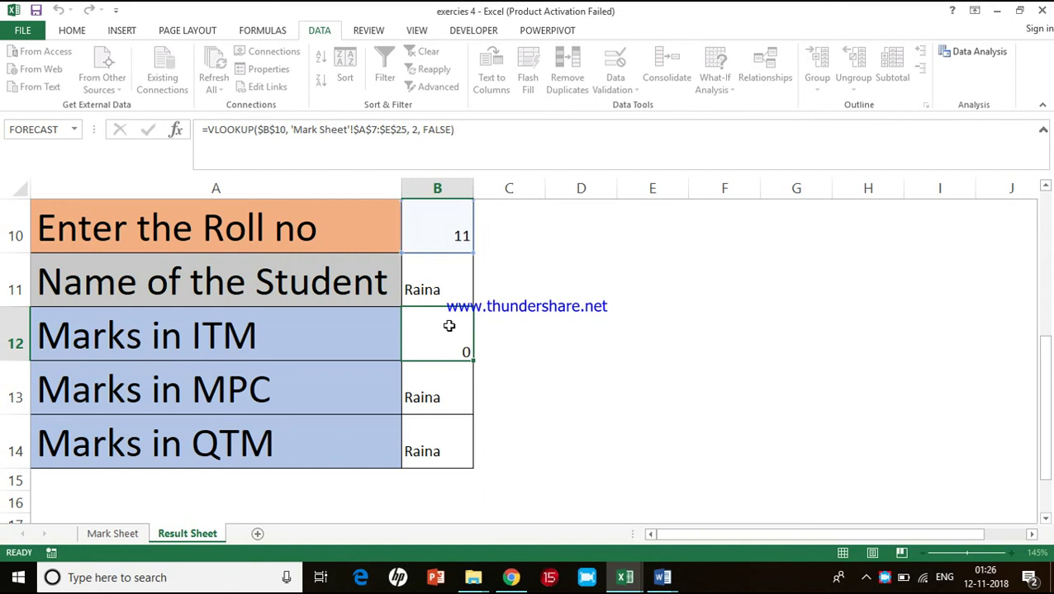
key(Return)
double_click(435, 384)
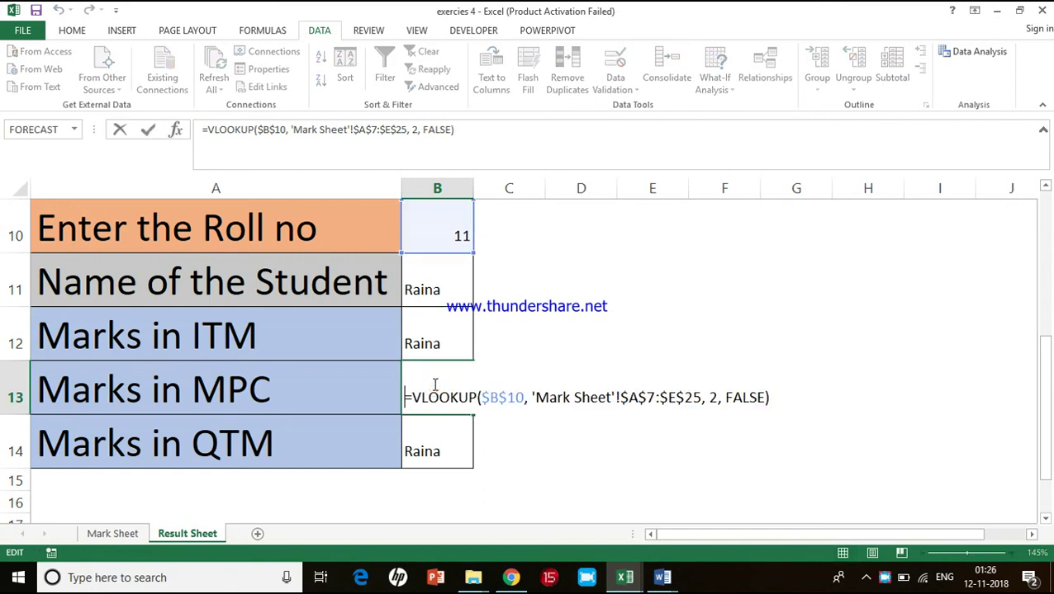
key(Return)
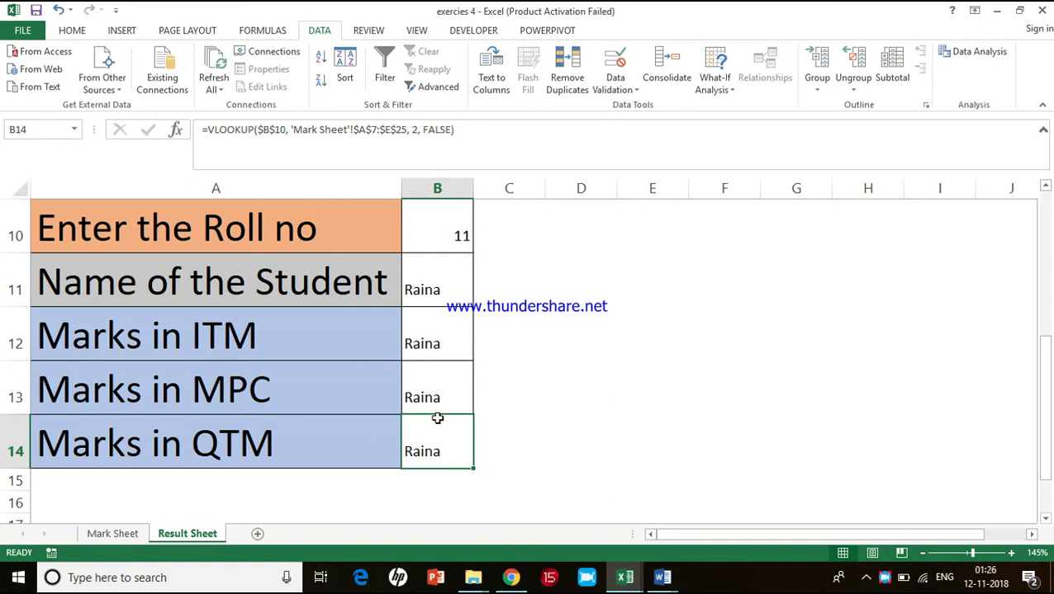
double_click(437, 421)
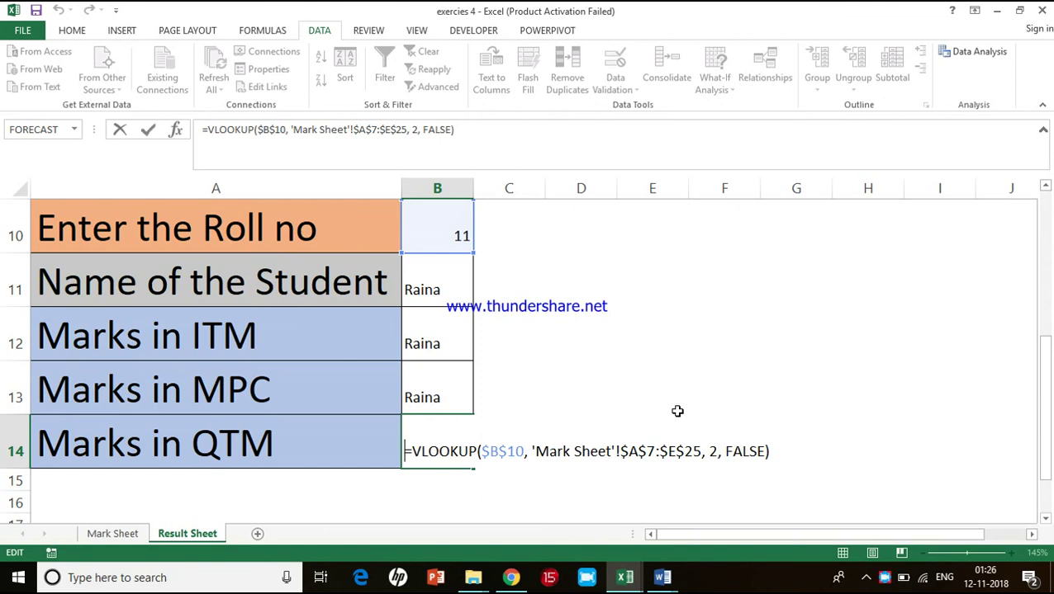
key(Return)
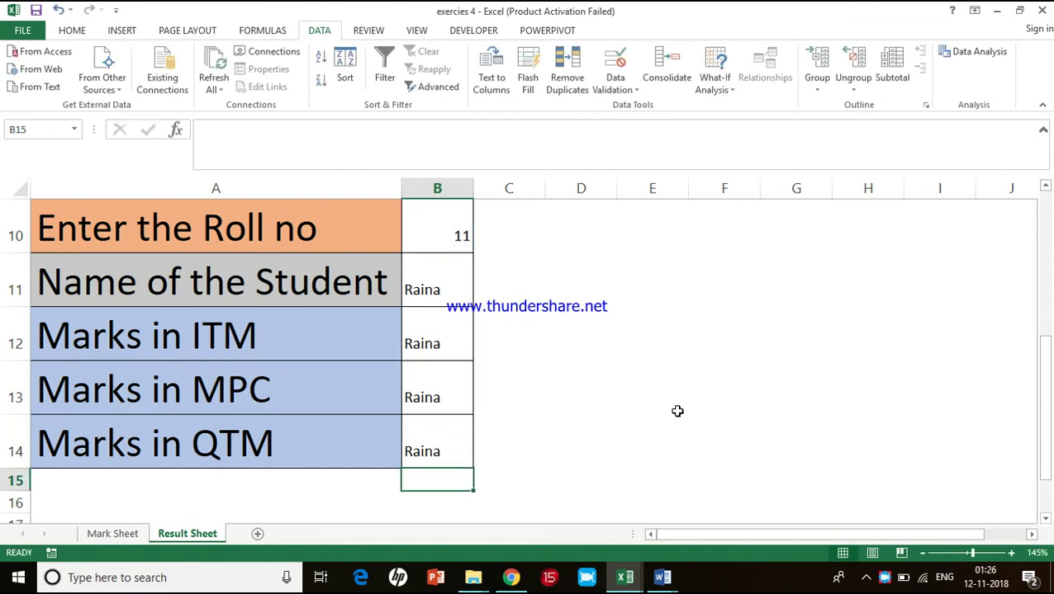
Examine the column index in the B12 formula and check it against the Name and ITM columns of the Mark Sheet.
click(450, 335)
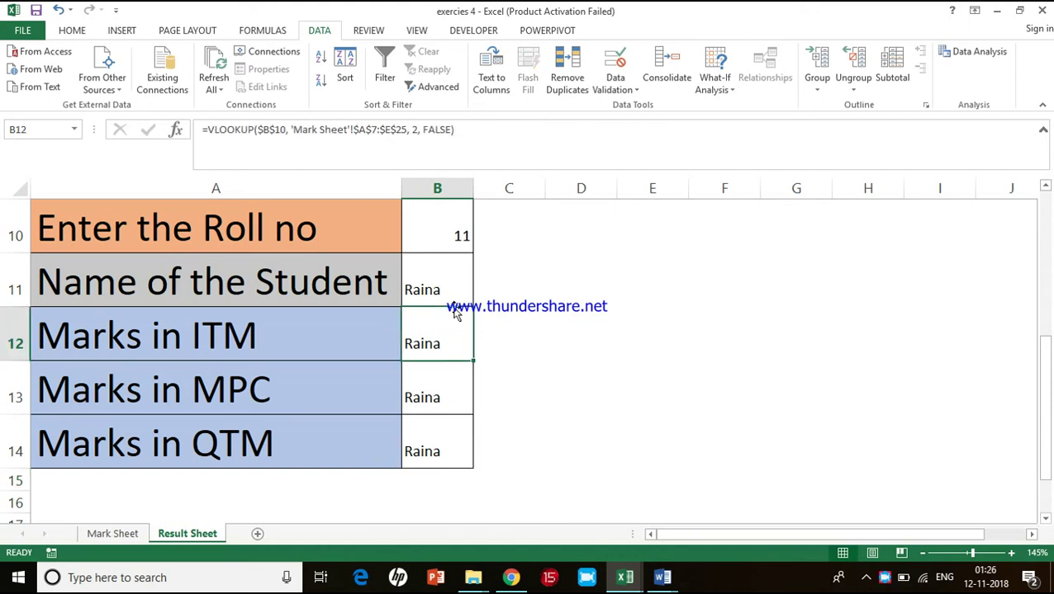
double_click(435, 317)
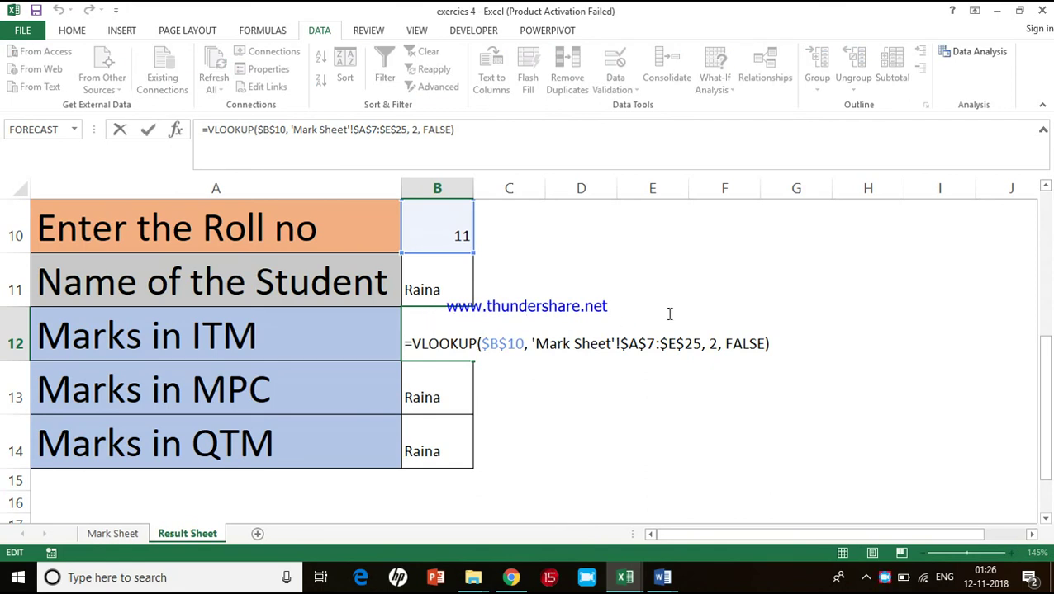
double_click(714, 344)
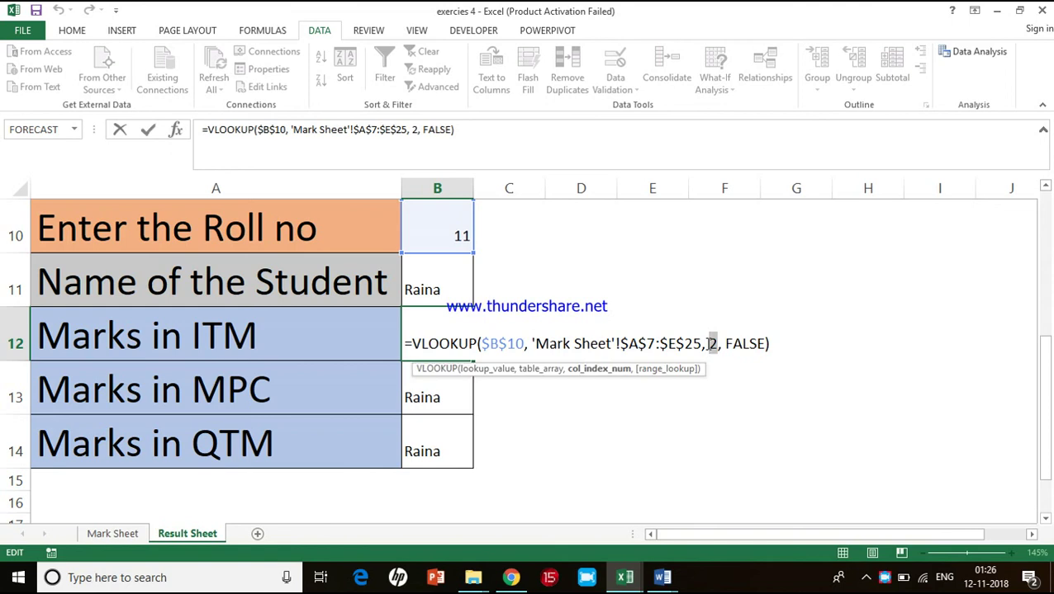
key(Return)
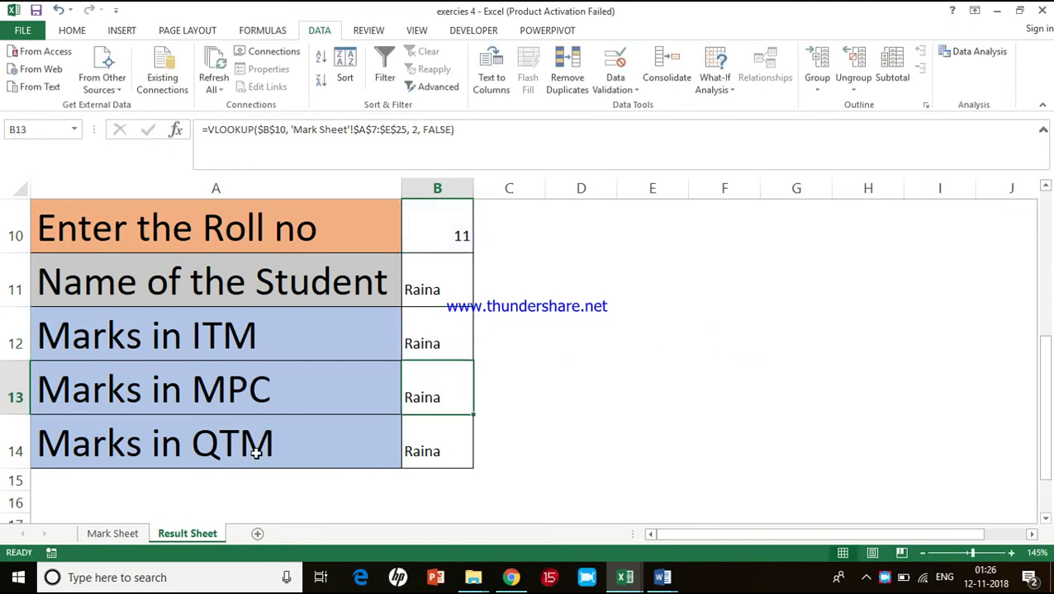
click(116, 534)
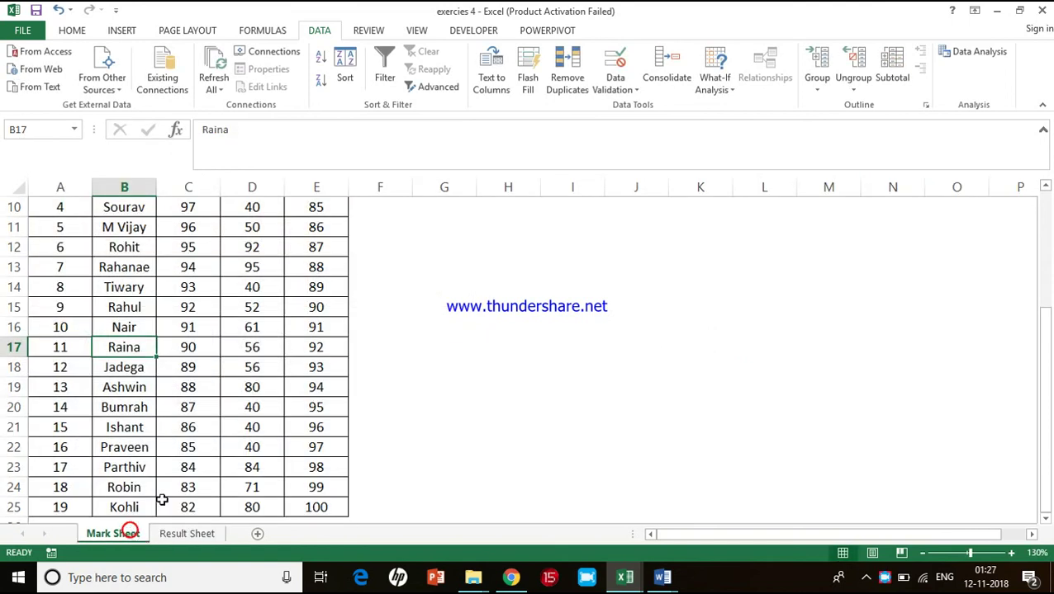
scroll(230, 386, up, 3)
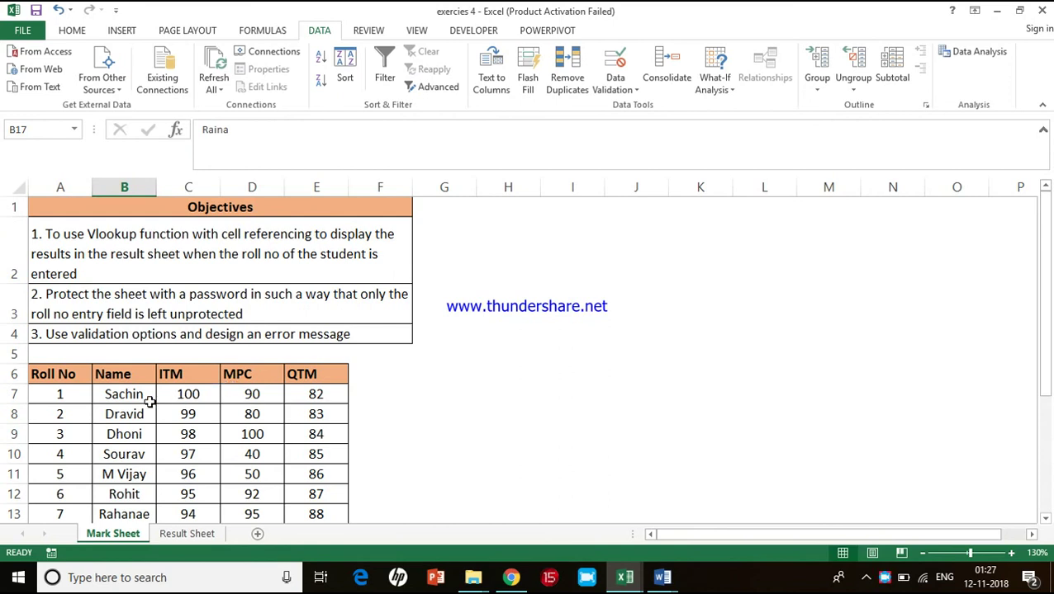
click(115, 393)
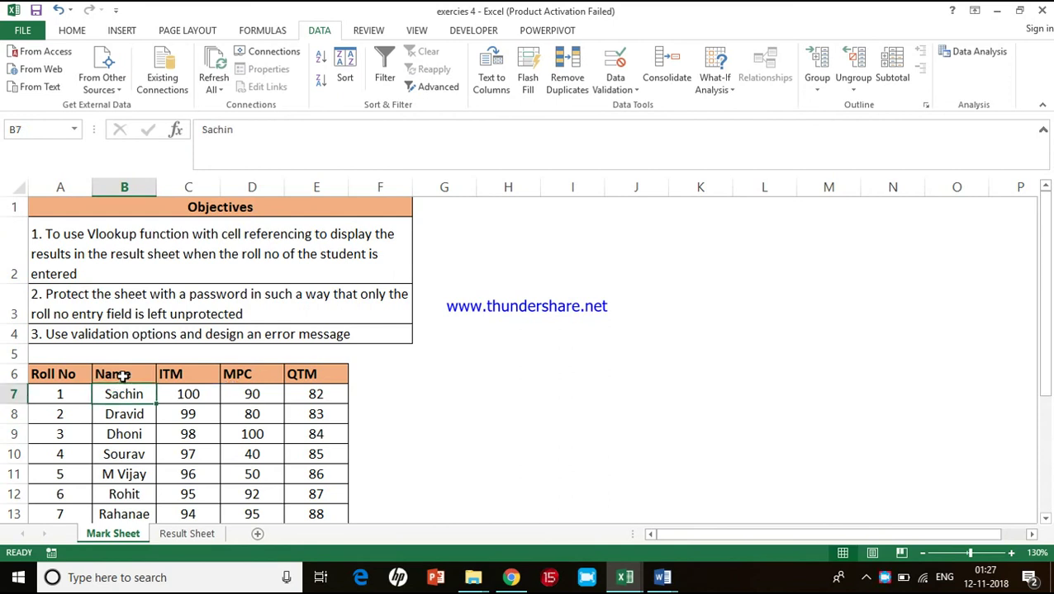
click(122, 375)
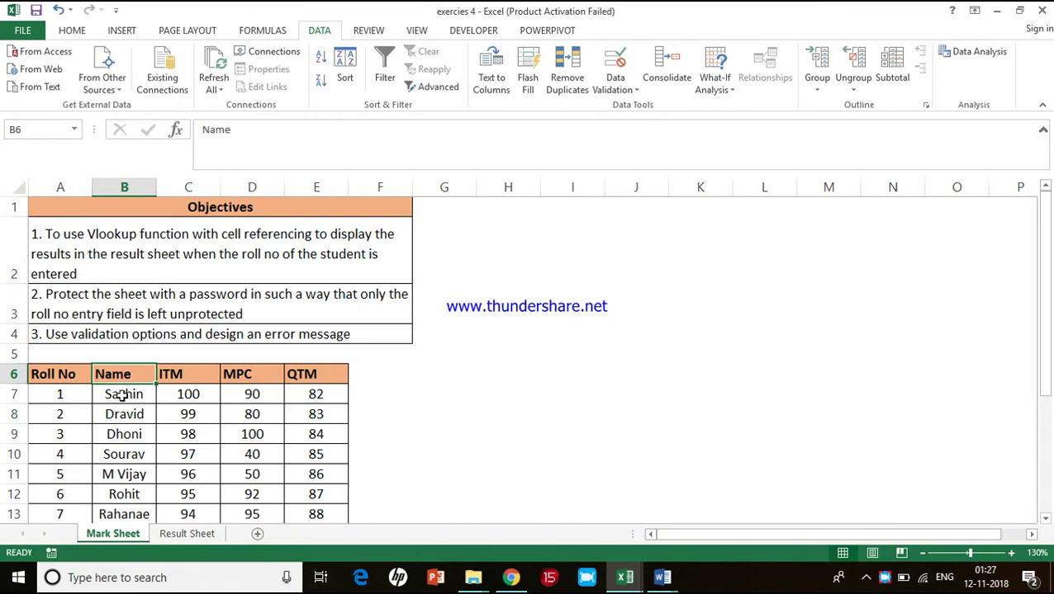
click(122, 395)
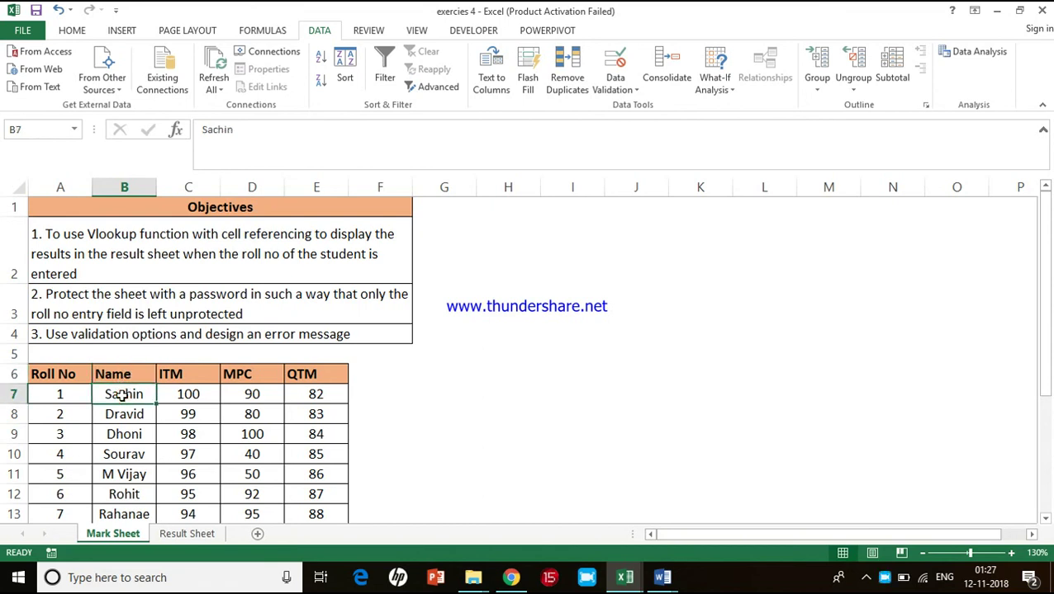
click(186, 376)
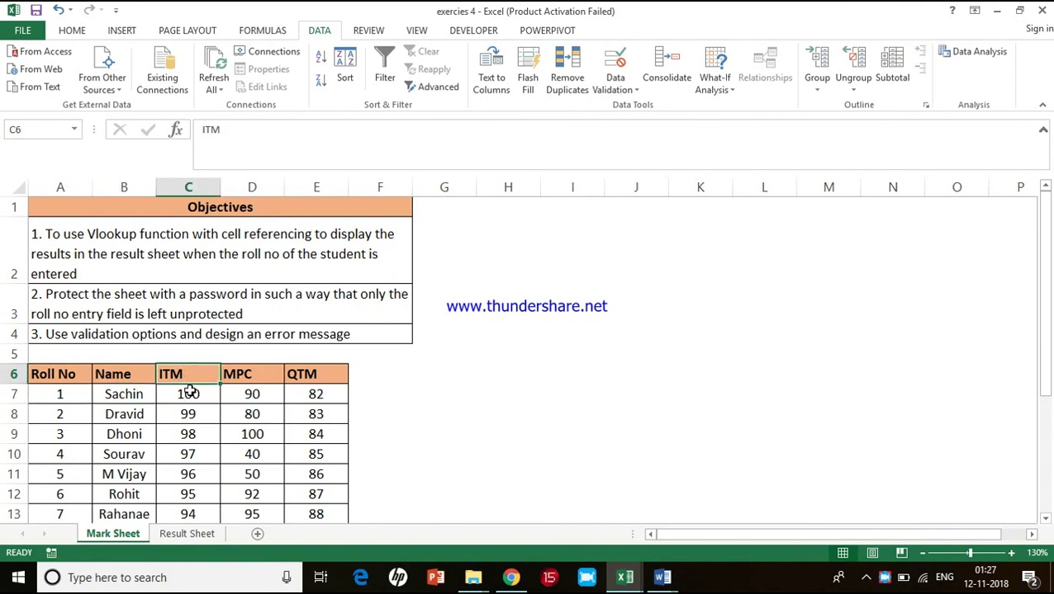
Set the column index of the ITM marks formula in B12 of the Result Sheet to 3.
click(187, 533)
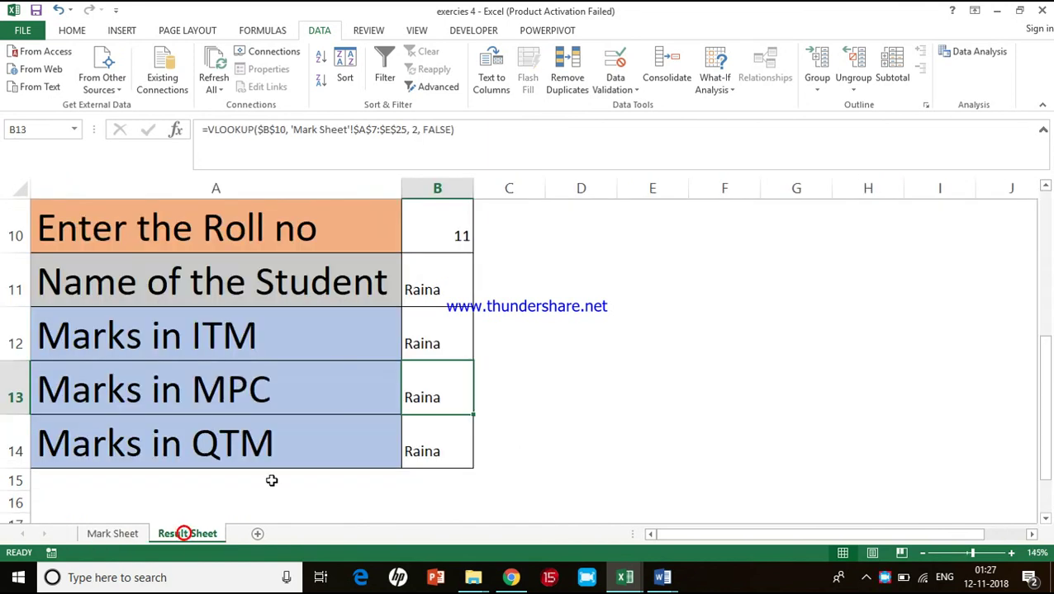
double_click(438, 332)
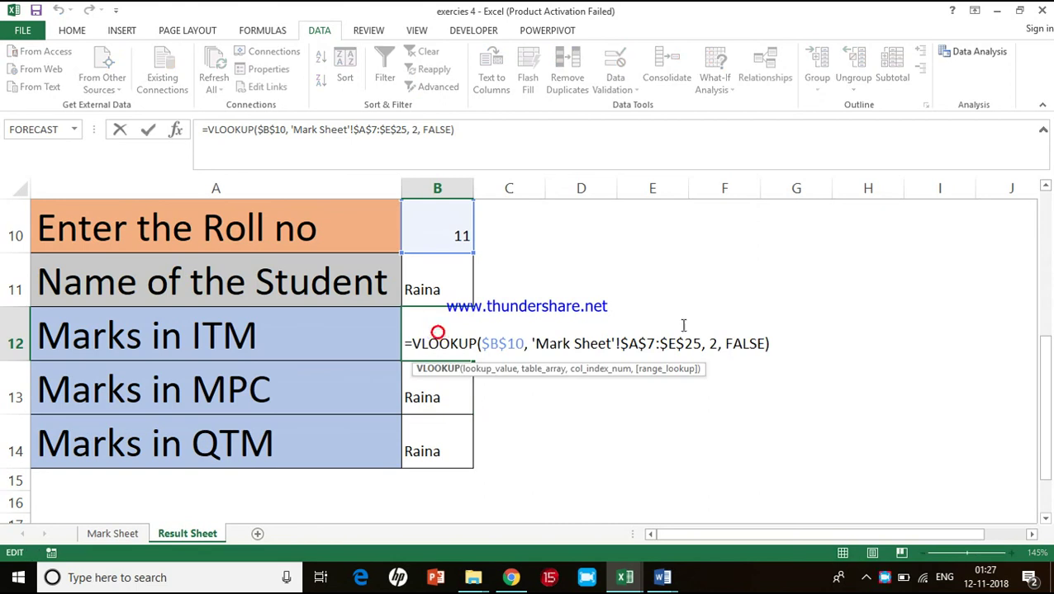
click(717, 347)
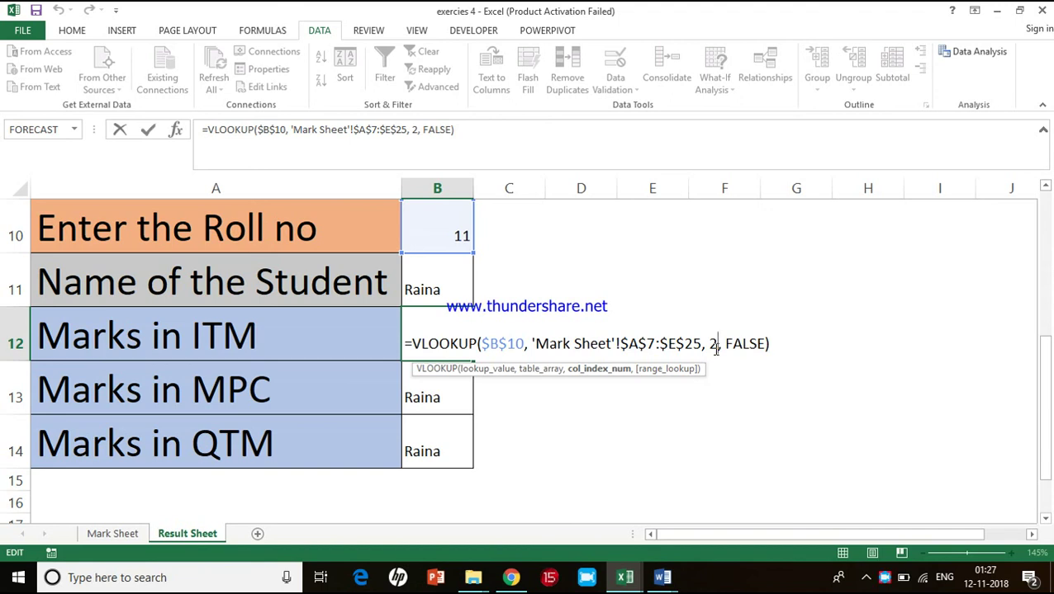
key(BackSpace)
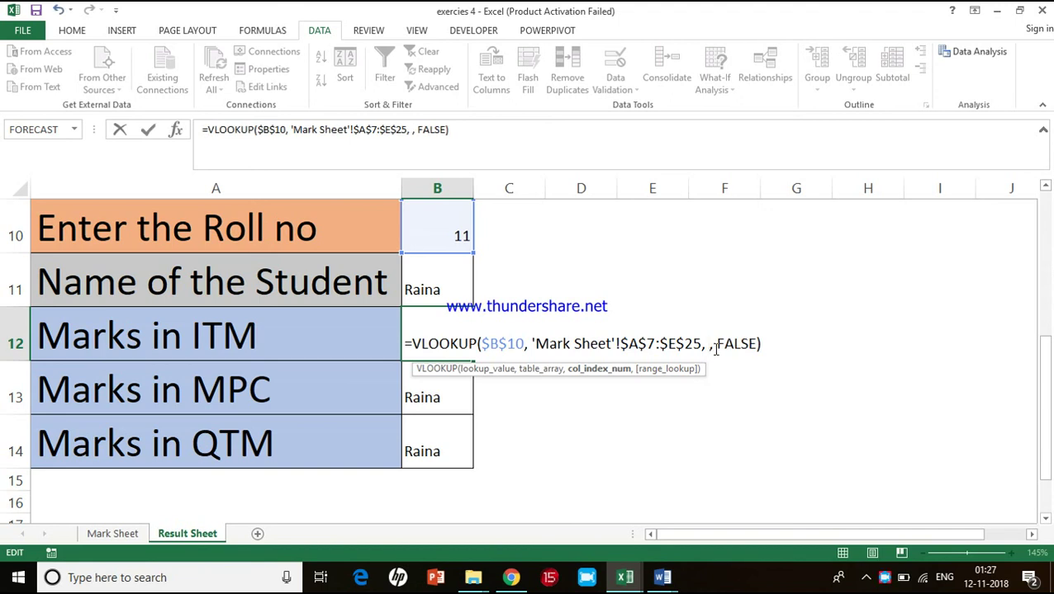
text(3)
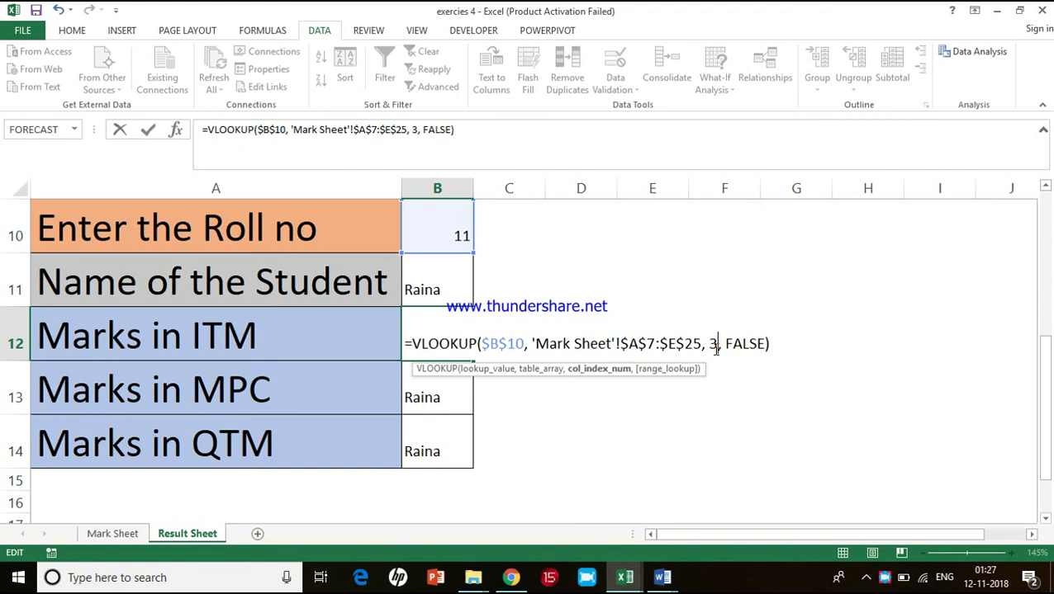
key(Return)
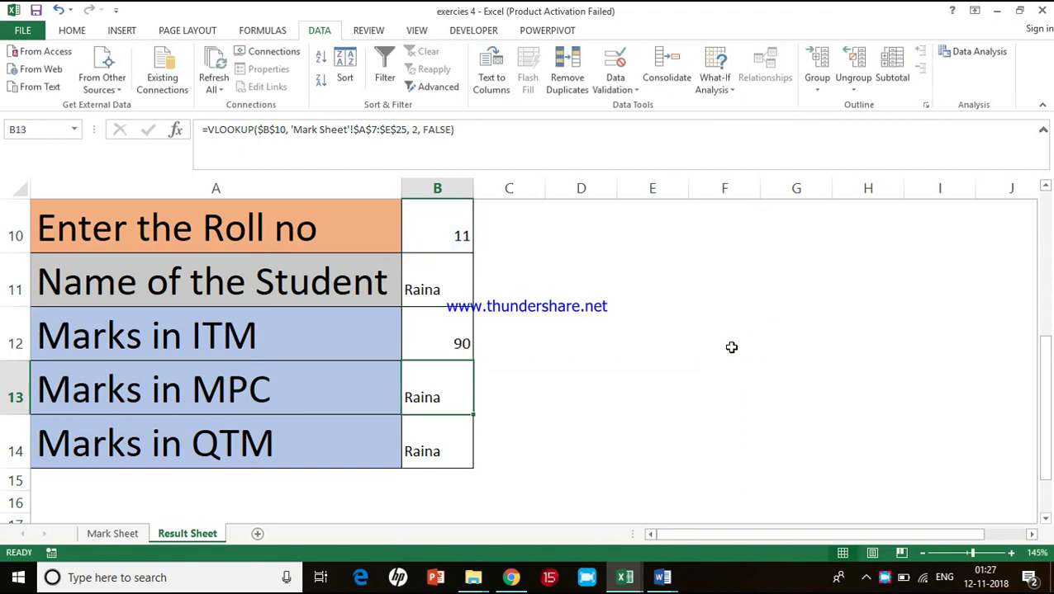
Set the column index of the MPC marks formula in B13 to 4.
double_click(422, 382)
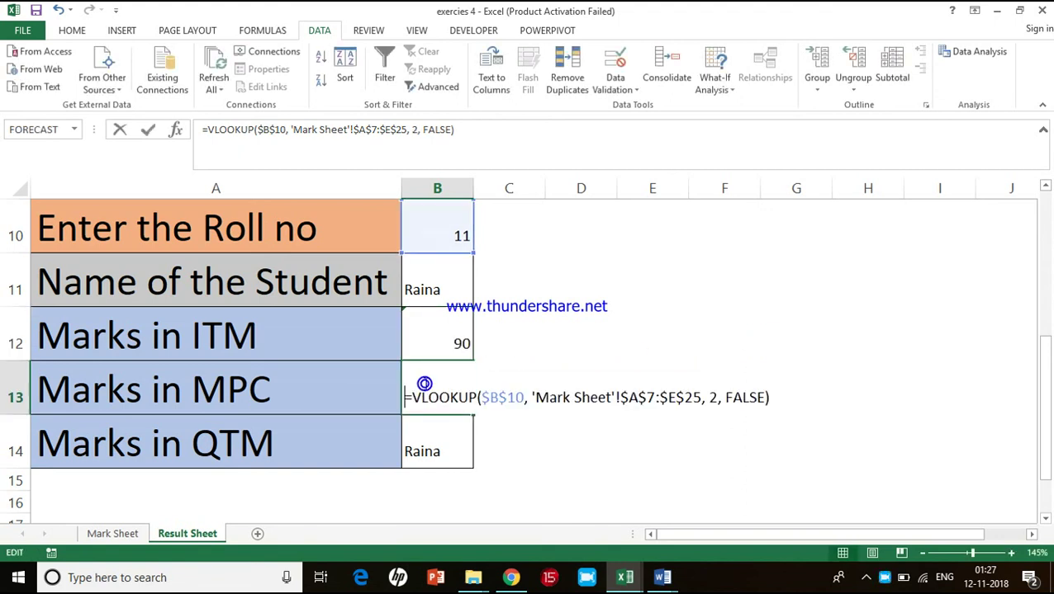
click(714, 397)
key(BackSpace)
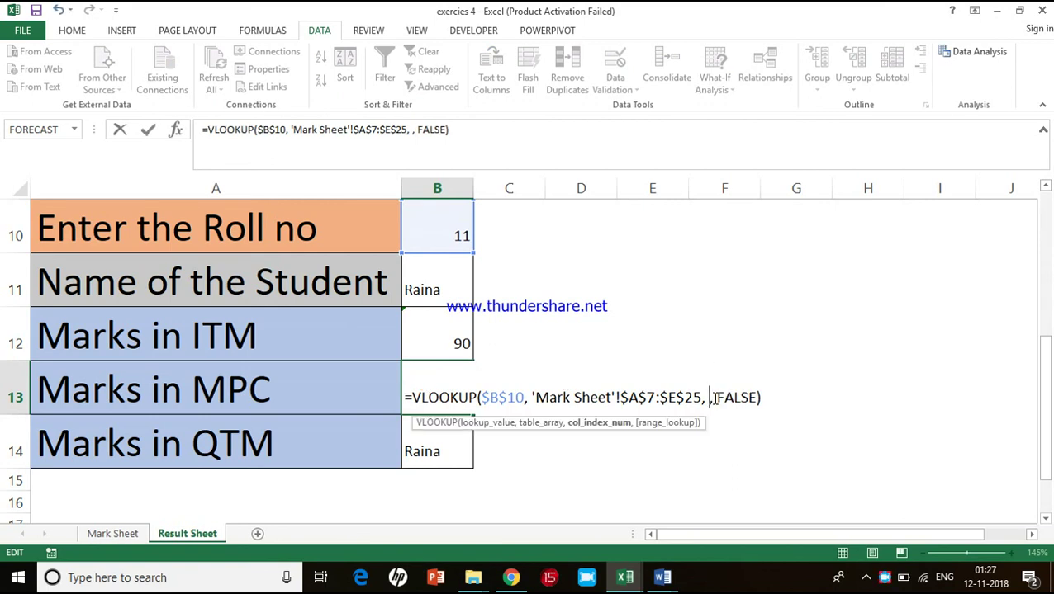
text(4)
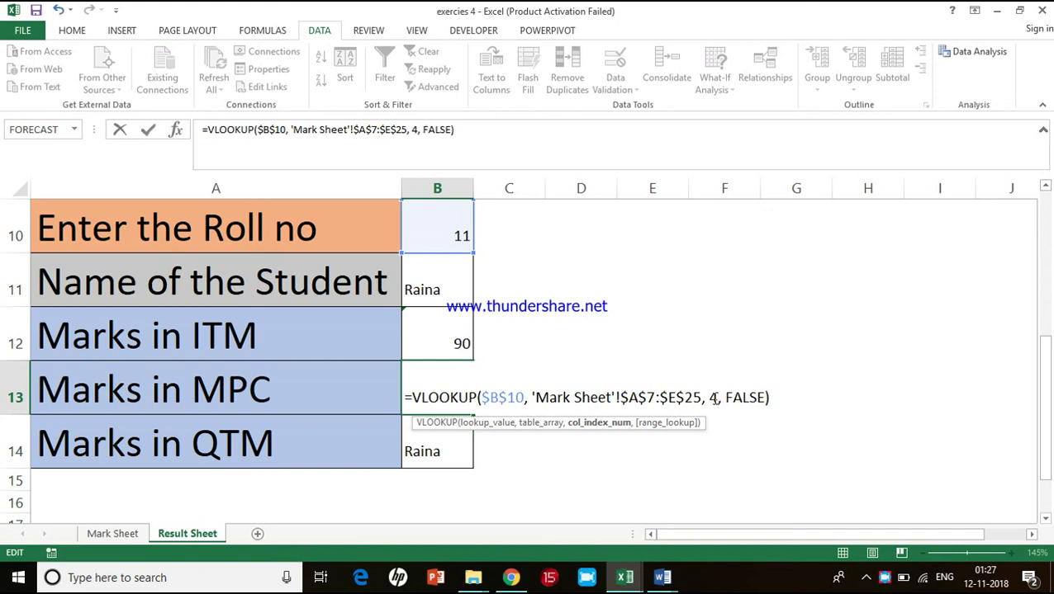
key(Return)
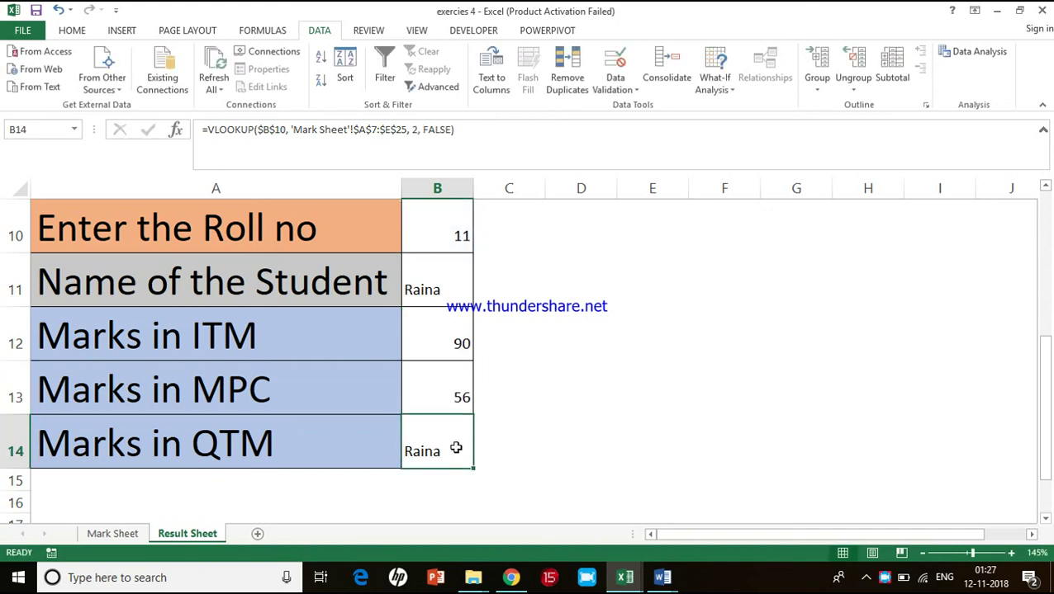
Set the column index of the QTM marks formula in B14 to 5.
double_click(450, 448)
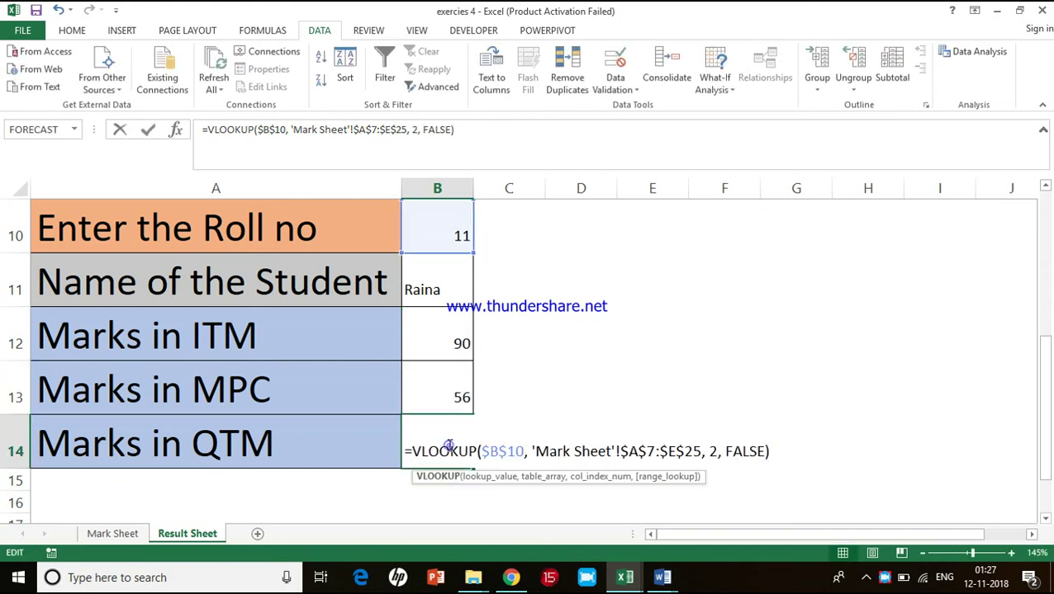
click(716, 451)
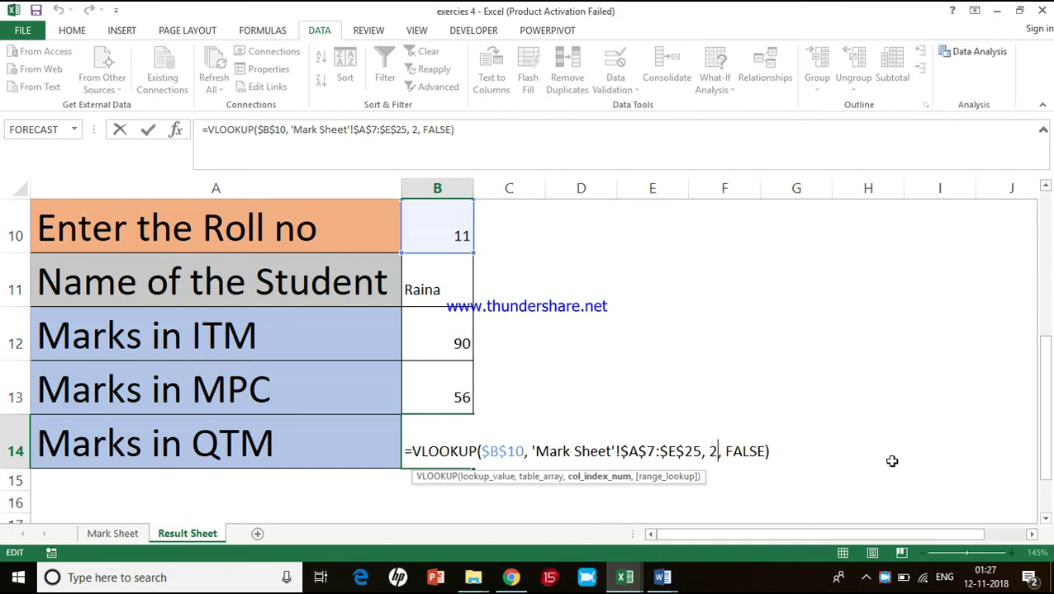
key(BackSpace)
text(5)
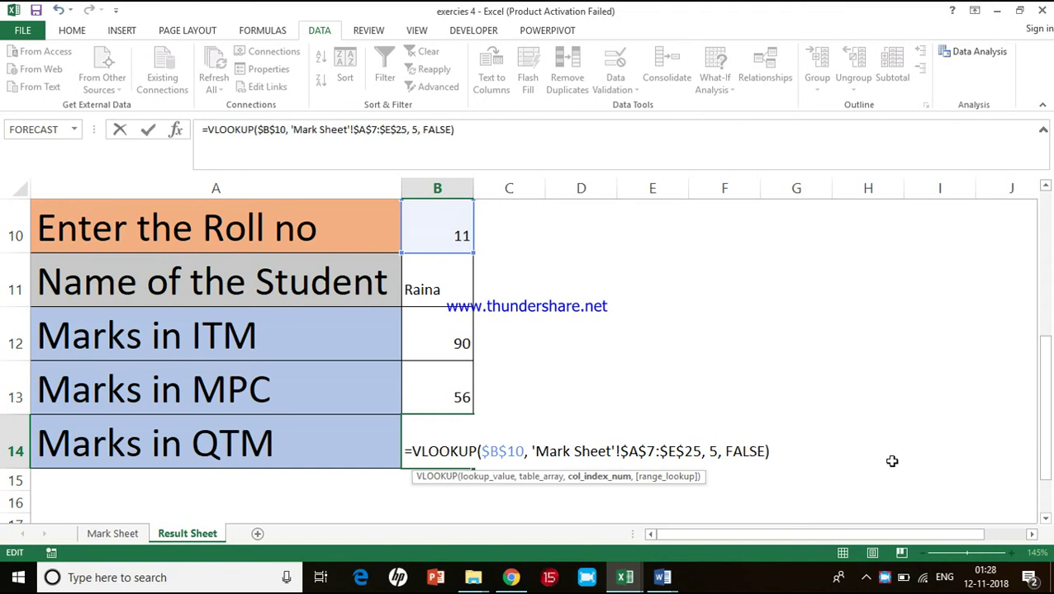
key(Return)
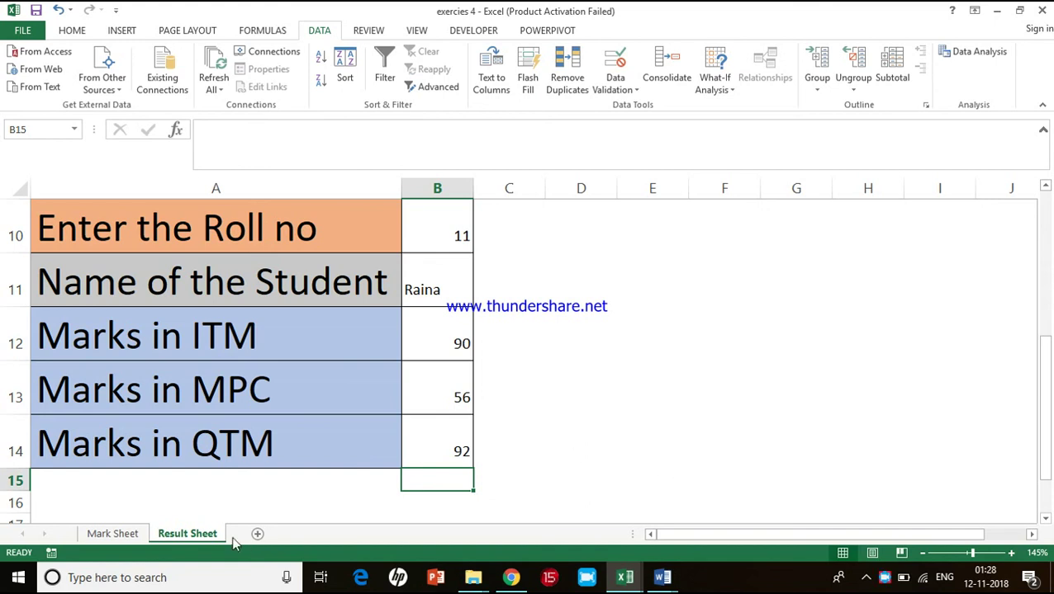
Check the Result Sheet's name and ITM, MPC and QTM marks for roll number 11 against its row in the Mark Sheet.
click(113, 534)
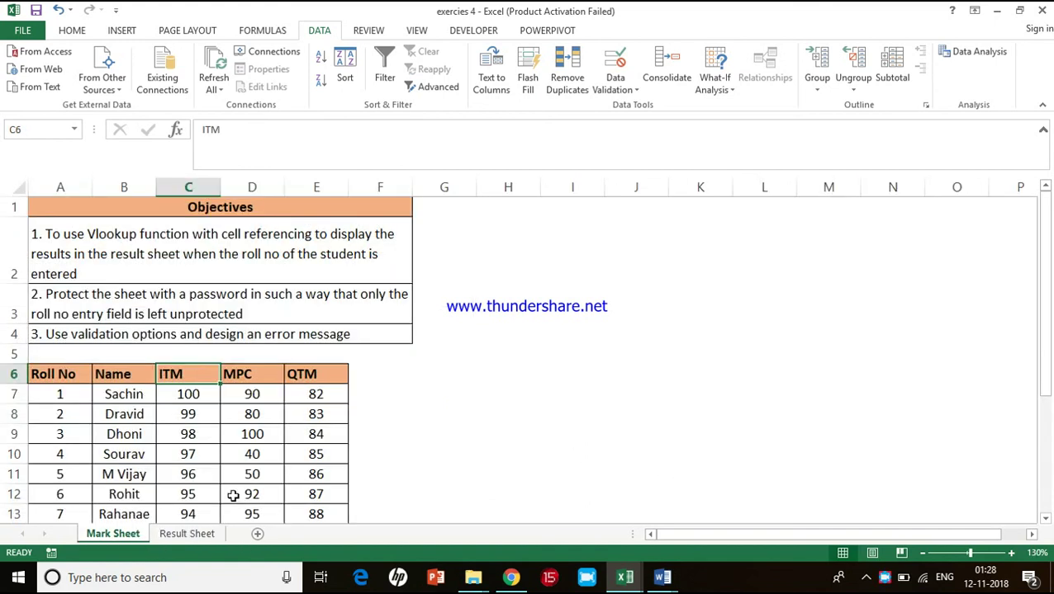
scroll(227, 491, down, 3)
scroll(225, 492, up, 3)
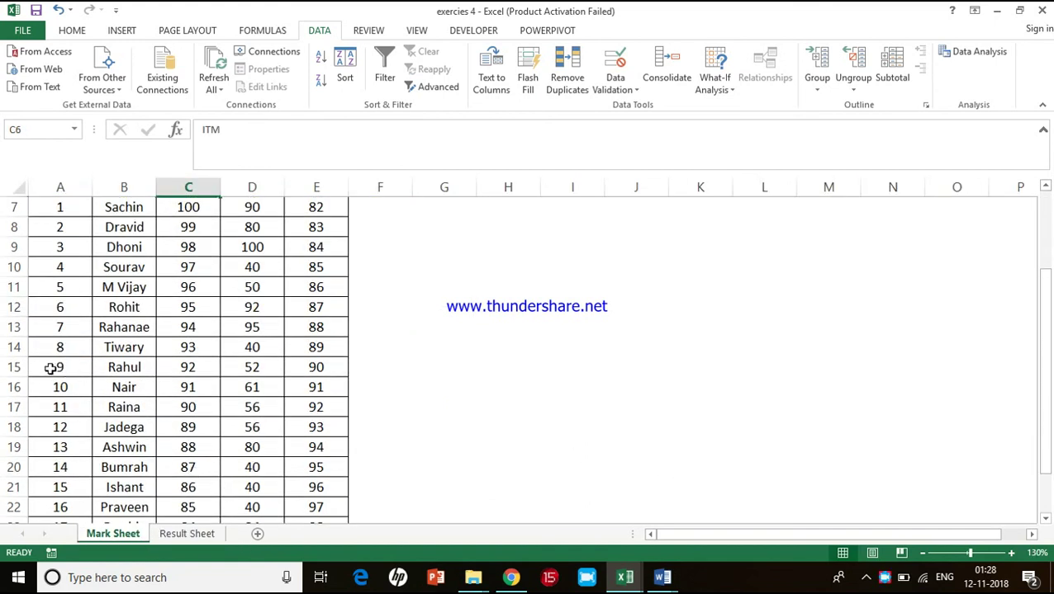
click(106, 412)
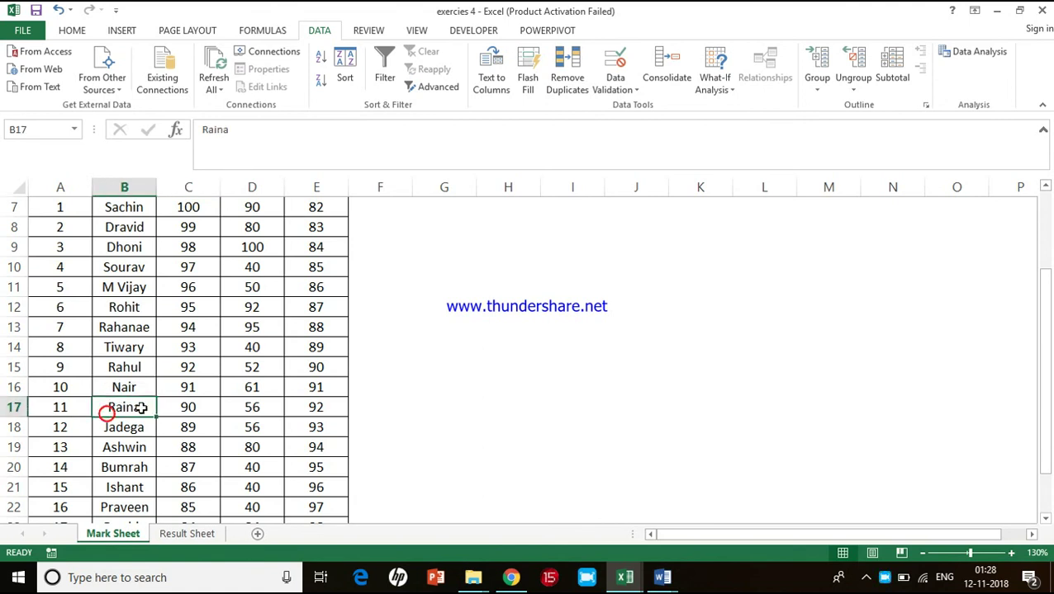
click(181, 408)
click(241, 407)
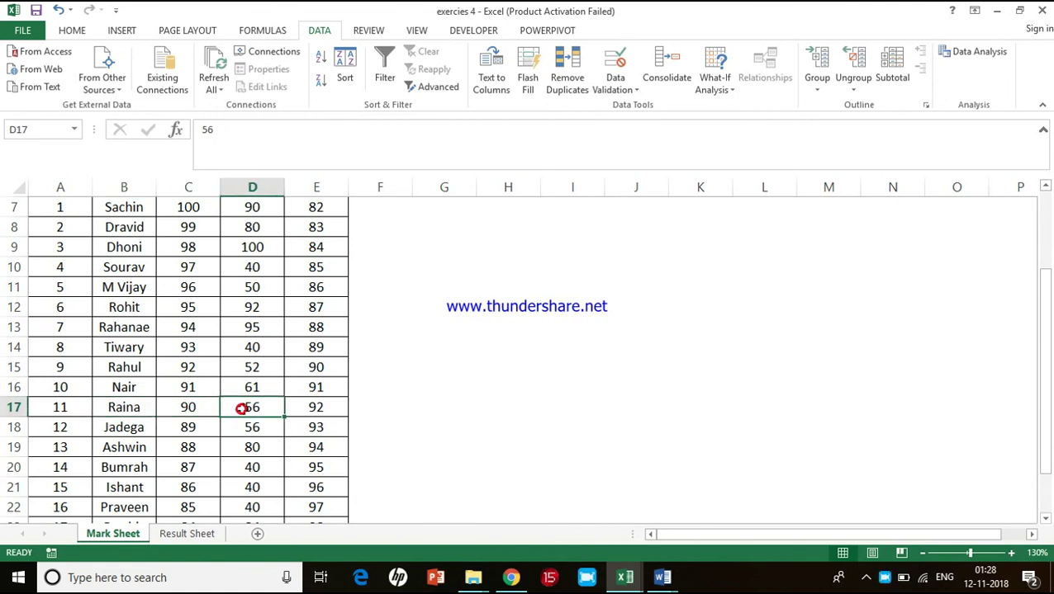
click(330, 409)
click(189, 534)
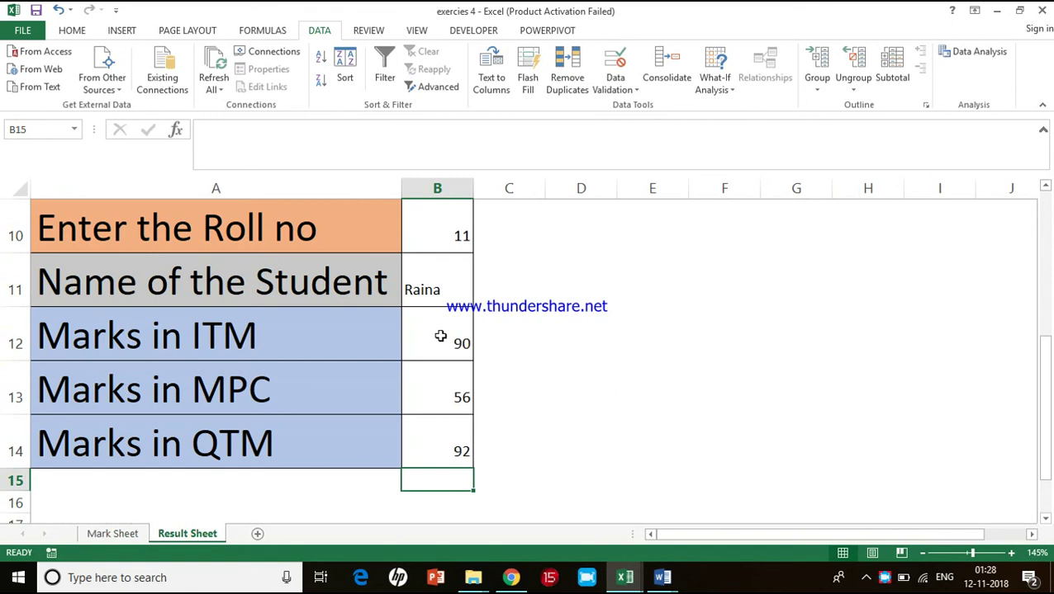
click(440, 336)
click(443, 381)
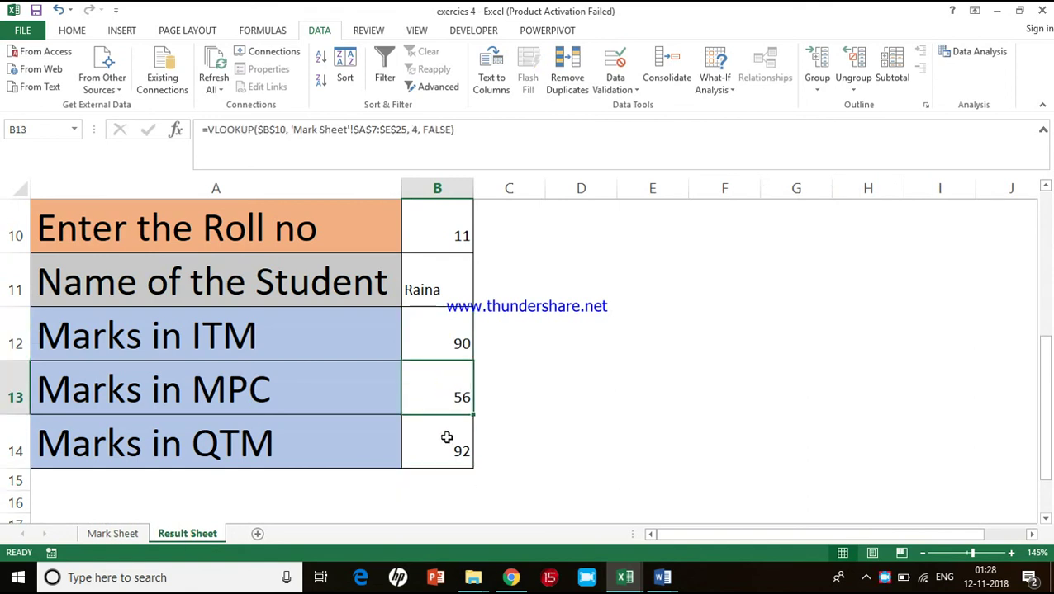
click(446, 438)
Enter roll number 19 in cell B10 of the Result Sheet.
click(455, 217)
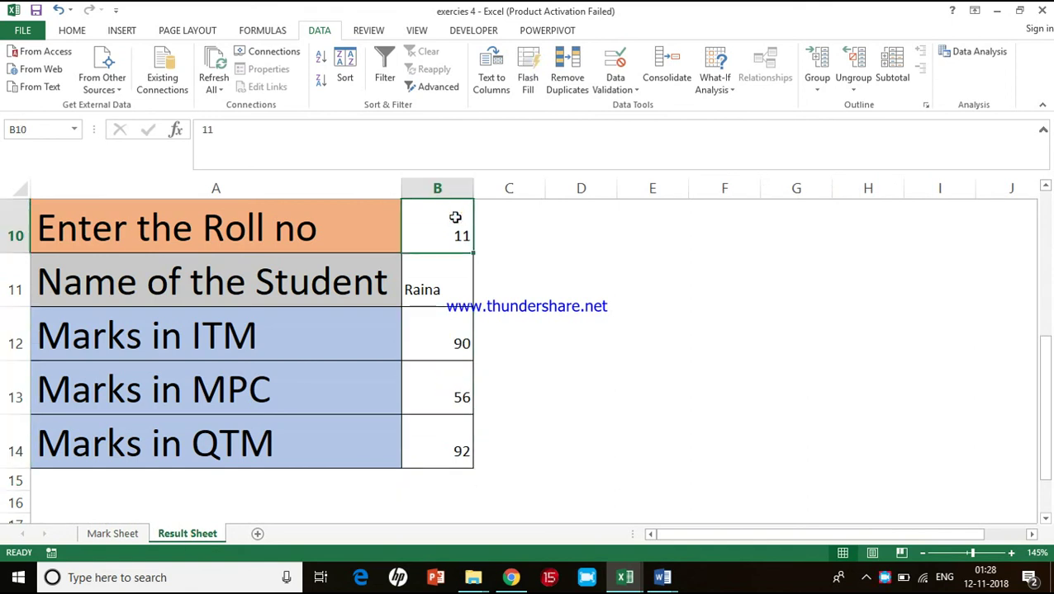
text(19)
key(Return)
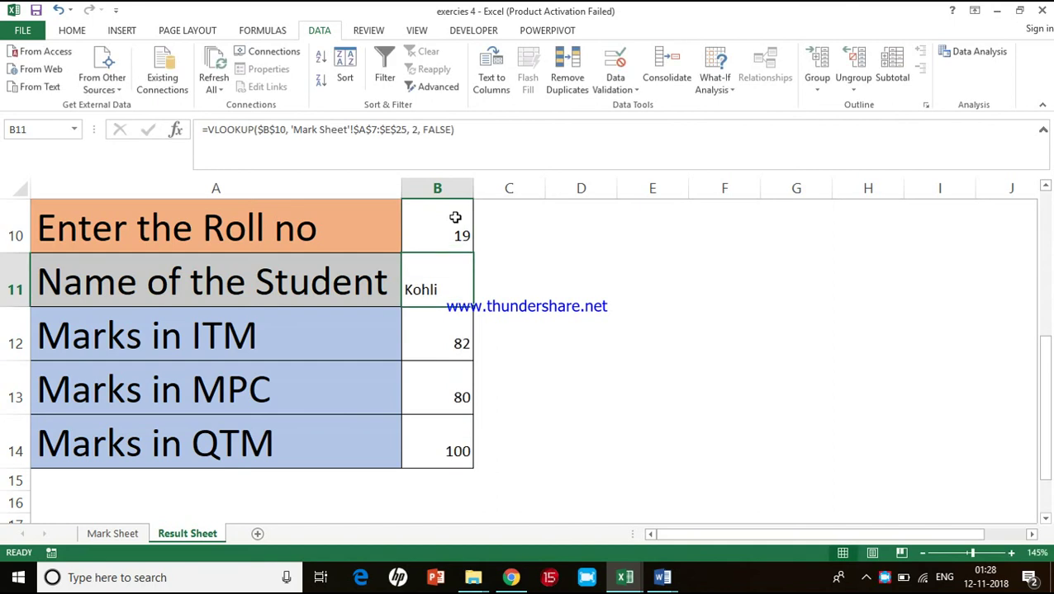
Compare the marks returned for roll number 19 with the last student row of the Mark Sheet.
click(111, 537)
scroll(110, 543, down, 5)
scroll(110, 542, up, 1)
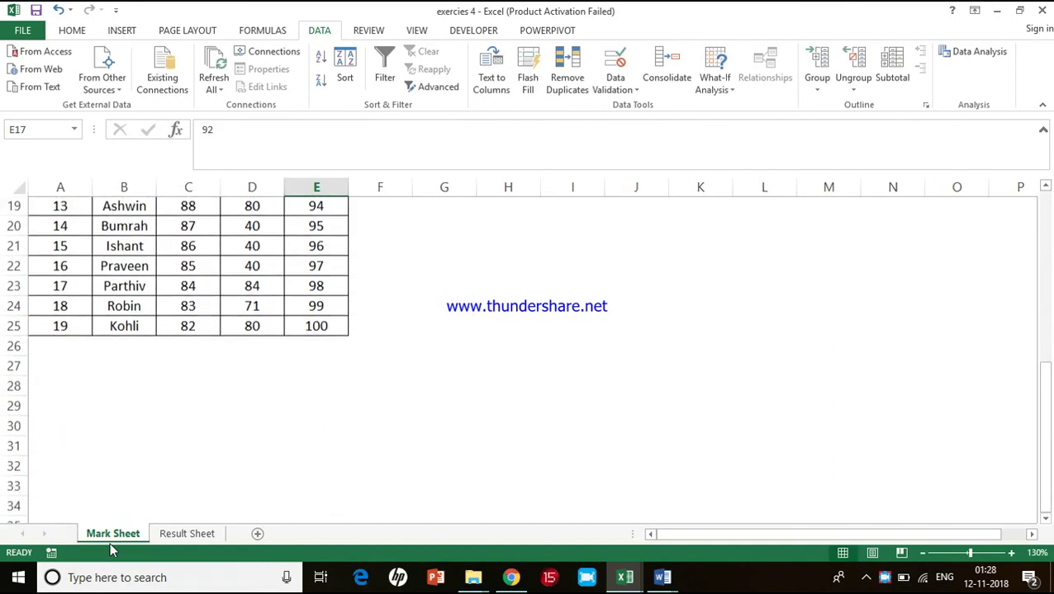
click(188, 329)
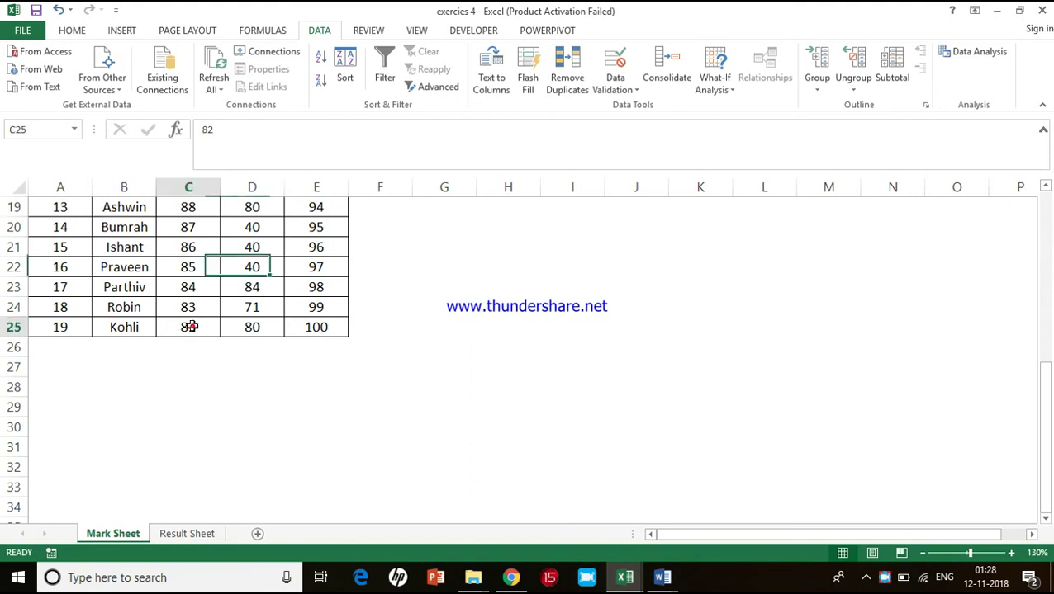
click(186, 536)
click(452, 334)
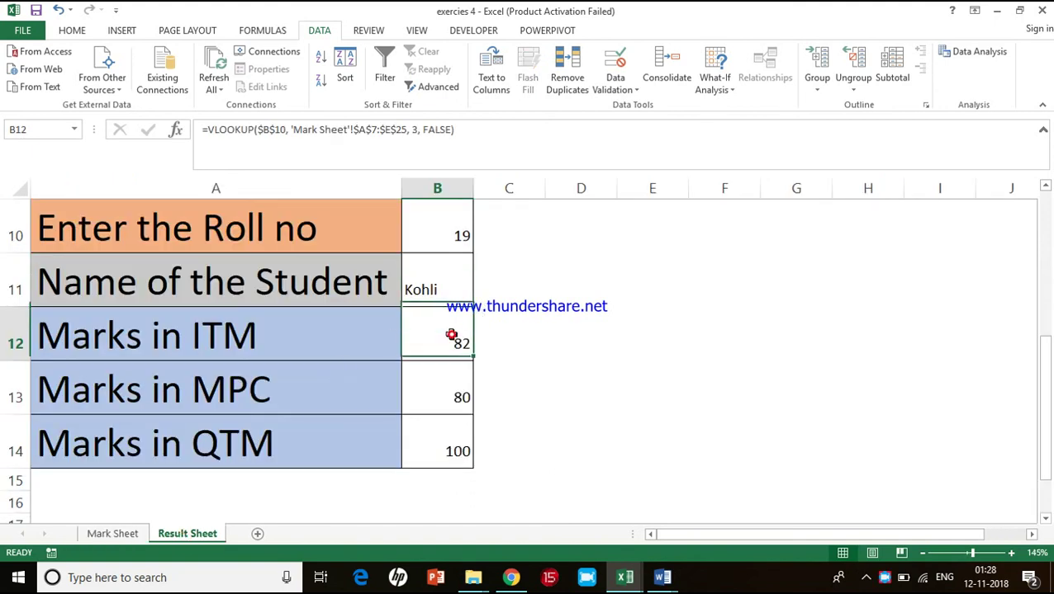
click(442, 376)
click(428, 433)
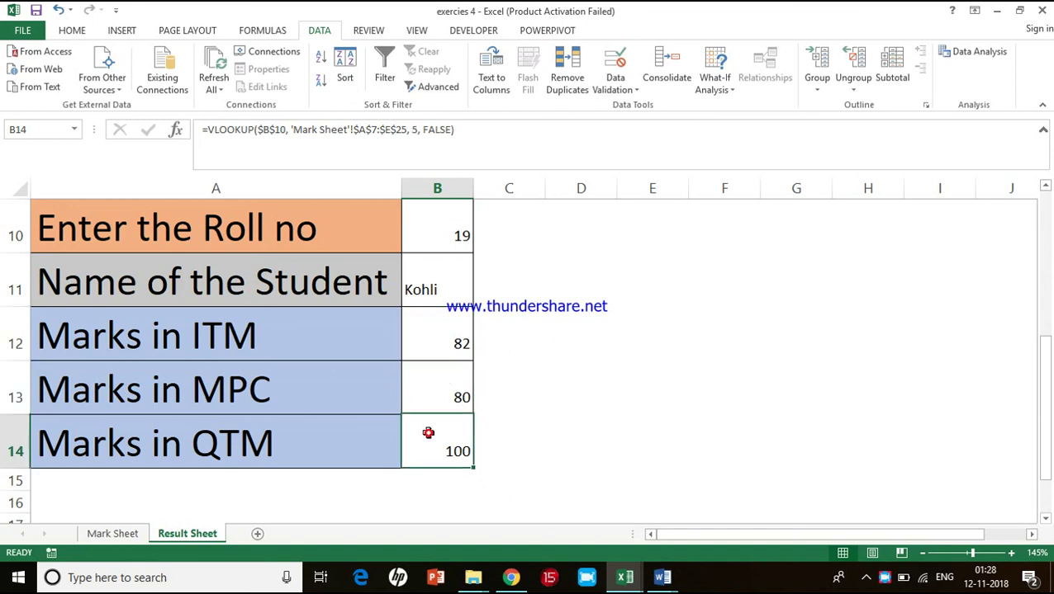
Review the objectives listed in the Mark Sheet, especially the second one about password-protecting the sheet.
scroll(263, 427, up, 2)
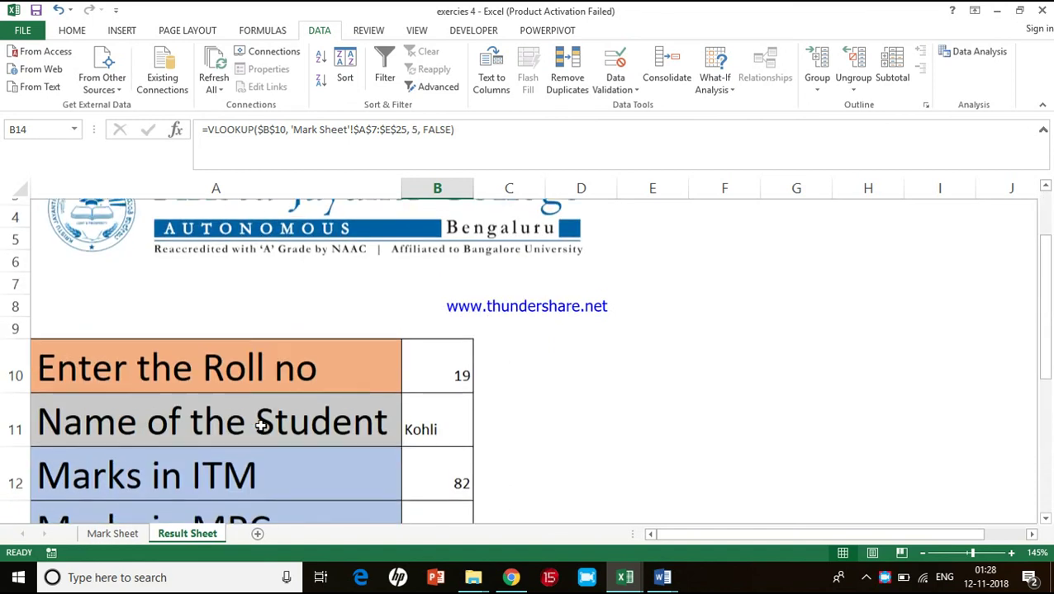
click(112, 533)
scroll(216, 427, up, 6)
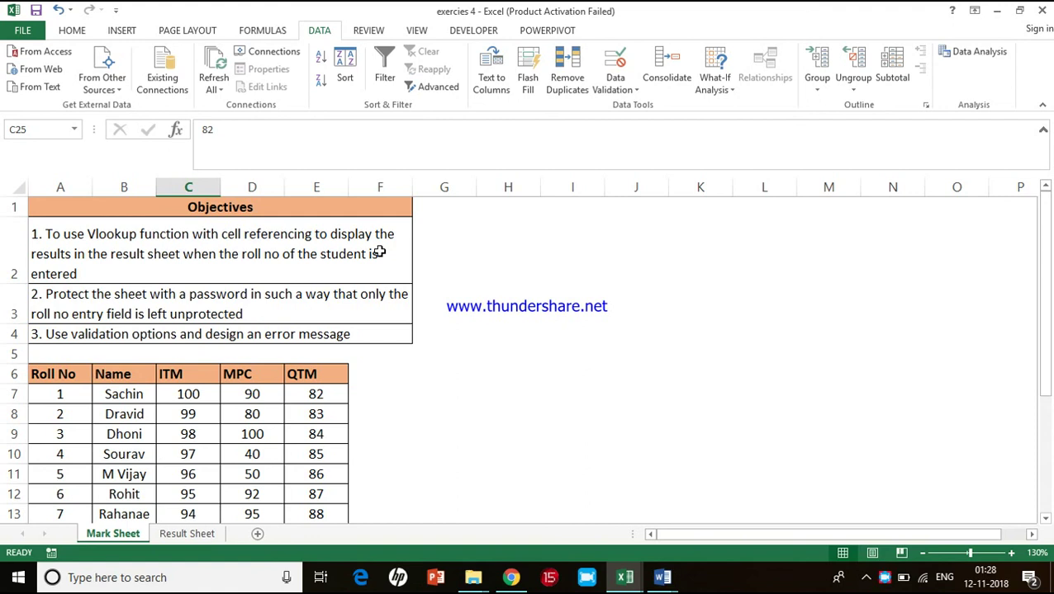
click(295, 304)
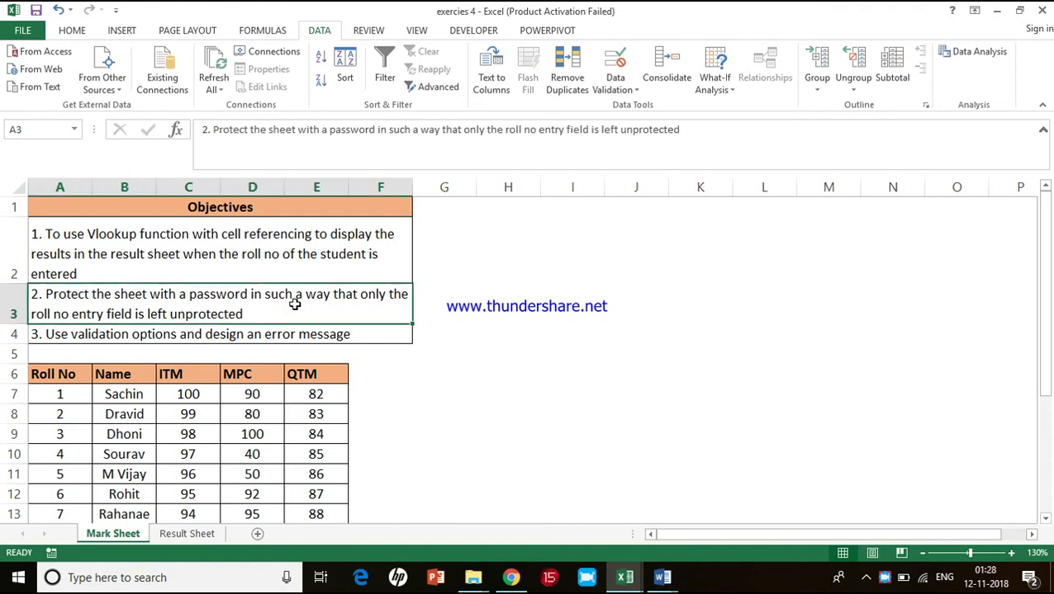
click(179, 139)
key(alt+F4)
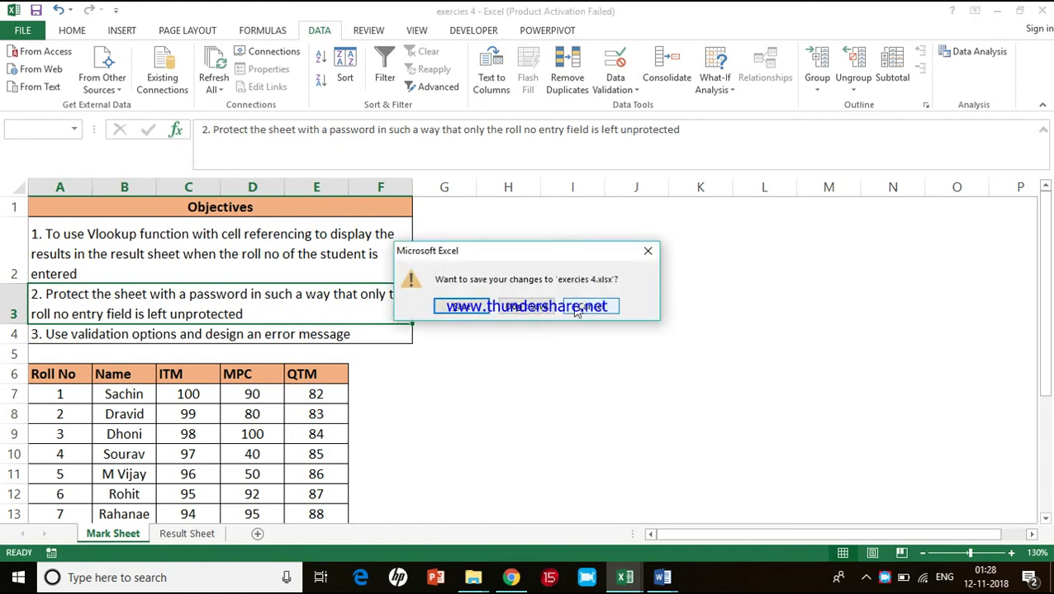
click(609, 317)
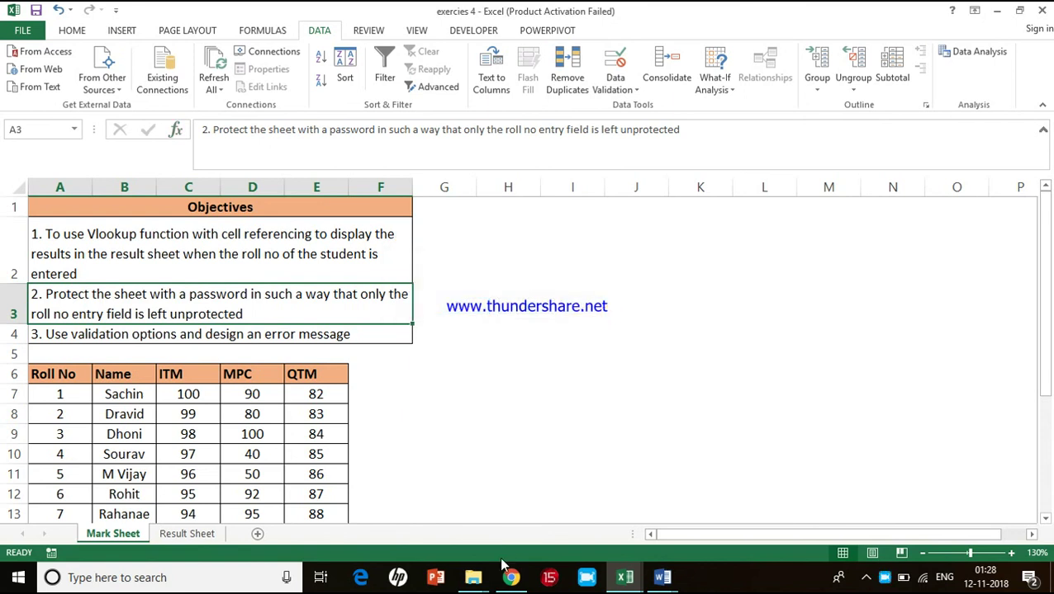
click(584, 578)
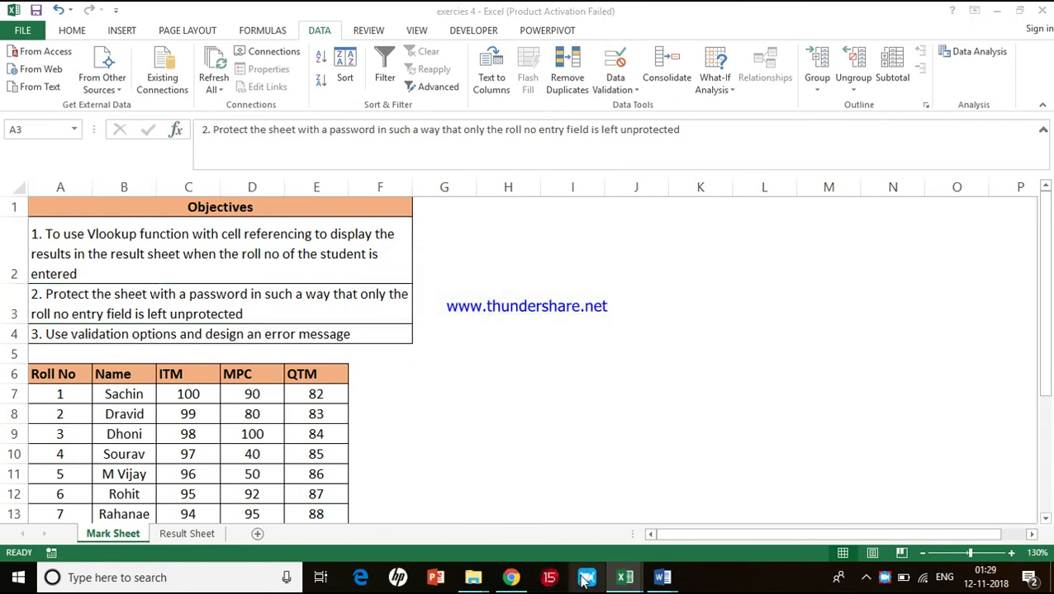